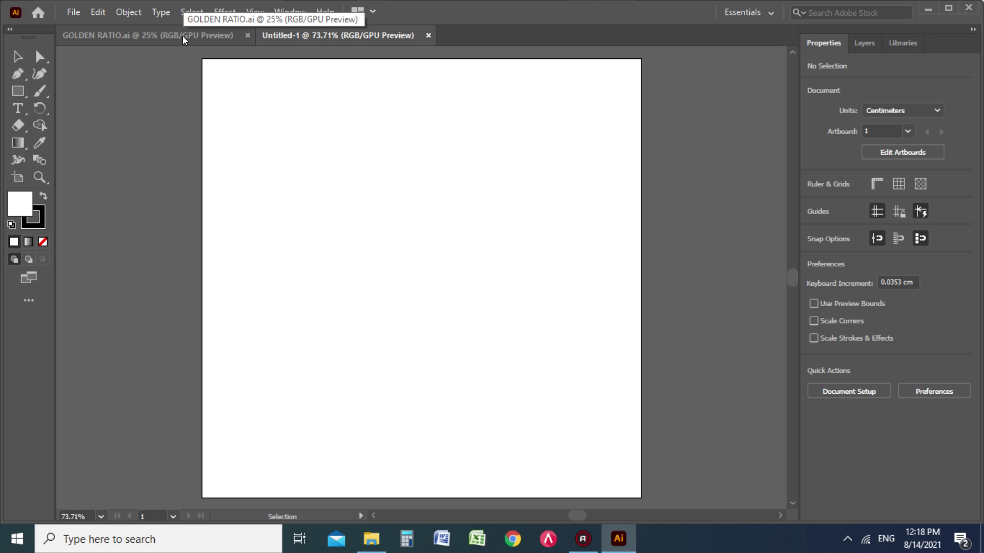
- Copy the whole golden ratio diagram from GOLDEN RATIO.ai and paste it into the Untitled-1 document
click(182, 36)
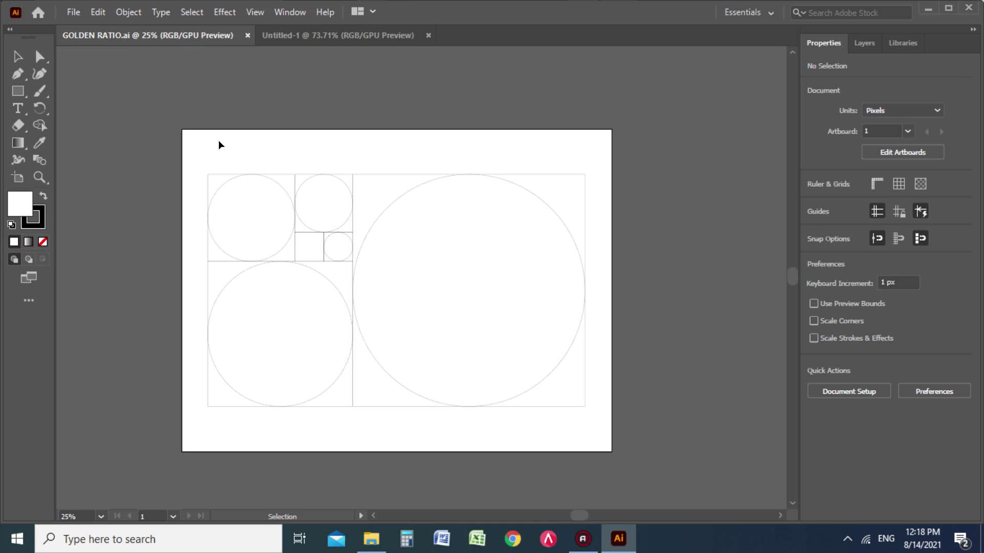
mouse_move(192, 152)
mouse_down()
mouse_move(257, 201)
mouse_move(545, 376)
mouse_move(596, 421)
mouse_up()
key(ctrl+c)
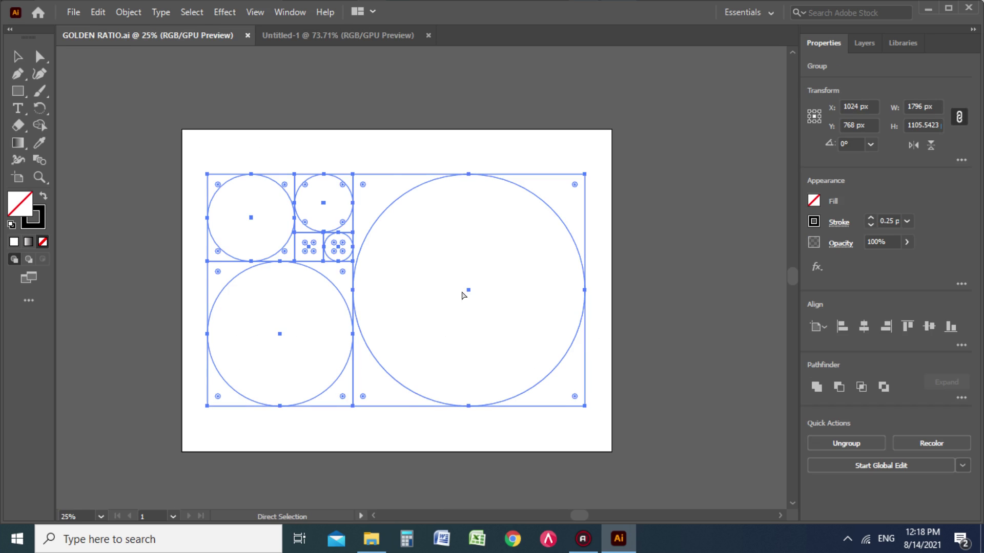
click(353, 31)
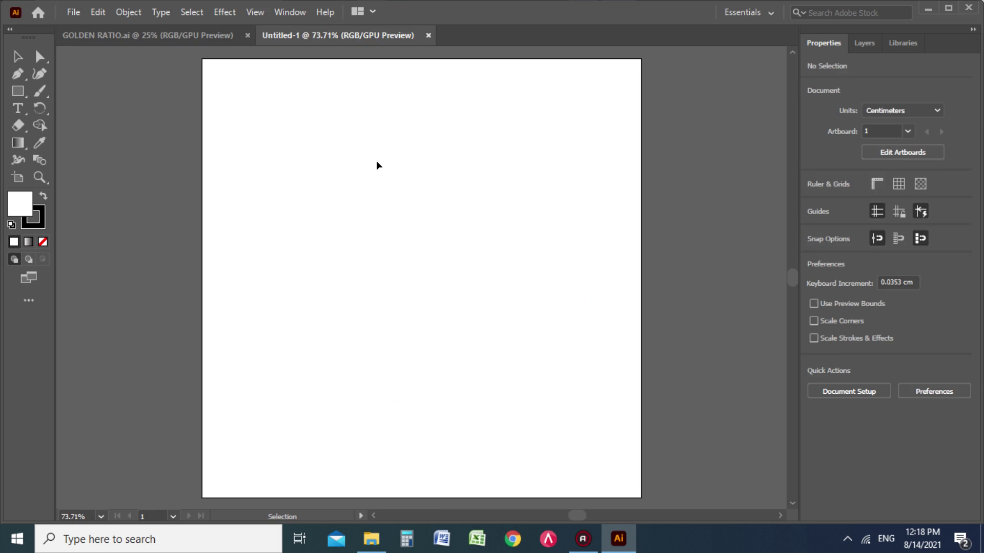
key(ctrl+v)
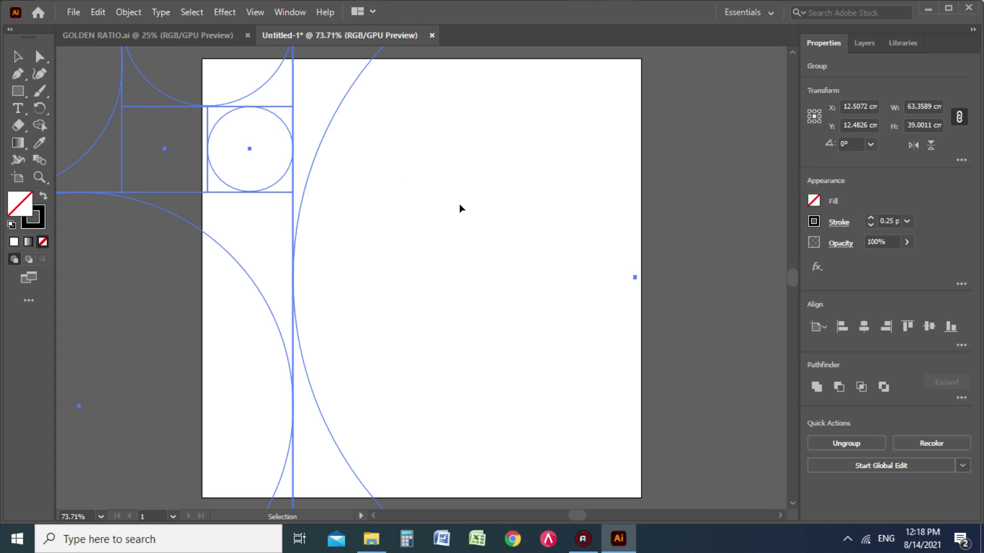
- Scale the pasted golden ratio diagram down proportionally around its centre to about 8 cm wide by 4.9 cm high
key(z)
drag(438, 200, 359, 183)
key(v)
drag(667, 380, 468, 181)
key(z)
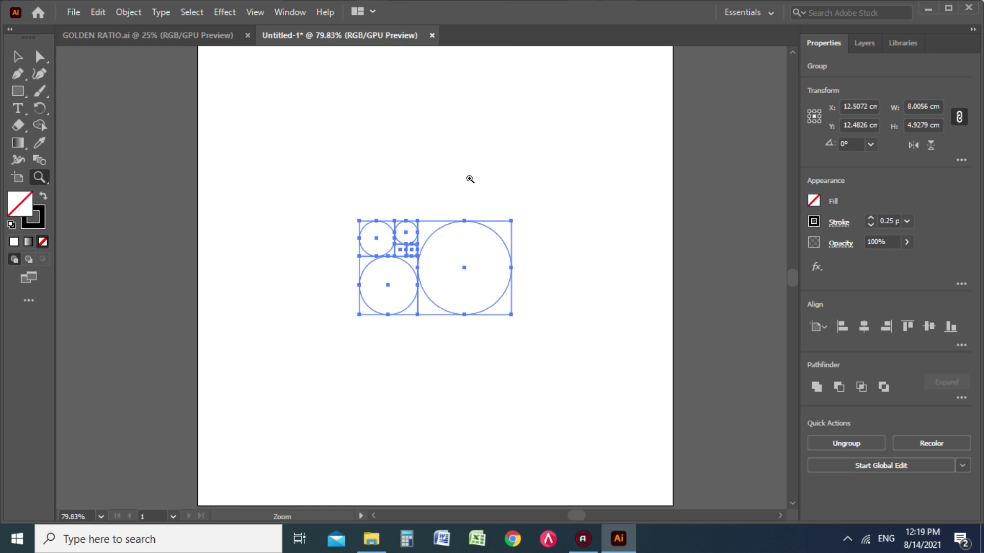
- Move the golden ratio diagram into the upper-left corner of the artboard
scroll(472, 178, up, 1)
key(v)
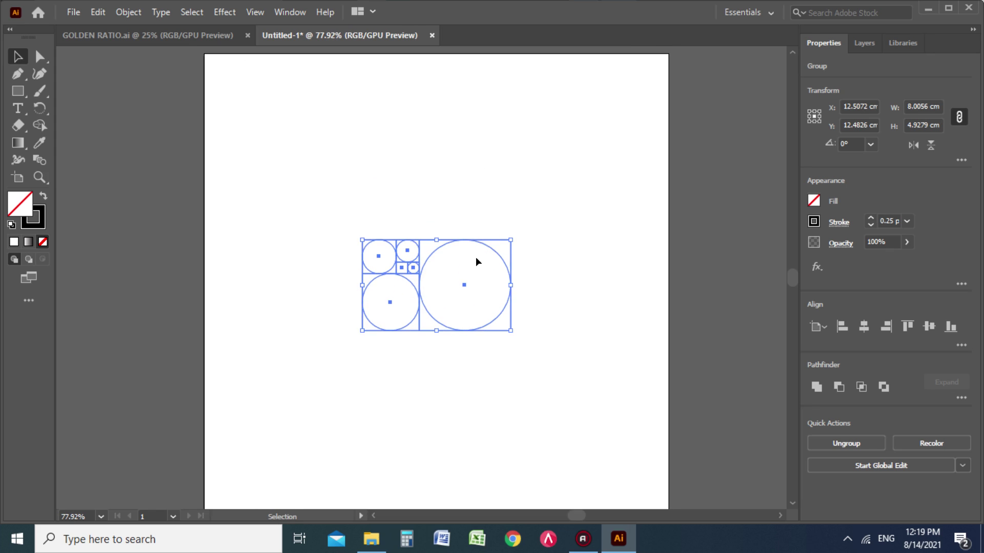
drag(460, 314, 343, 159)
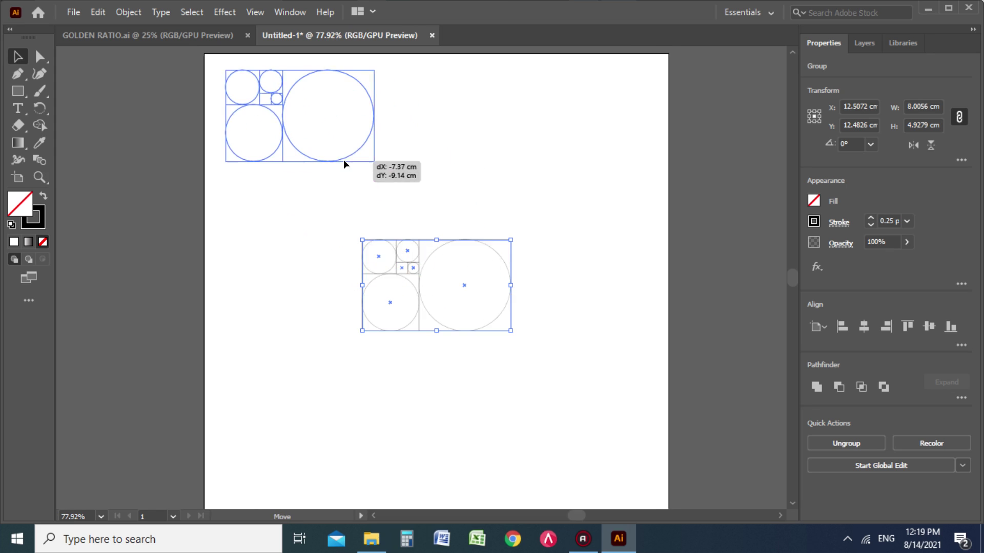
click(446, 147)
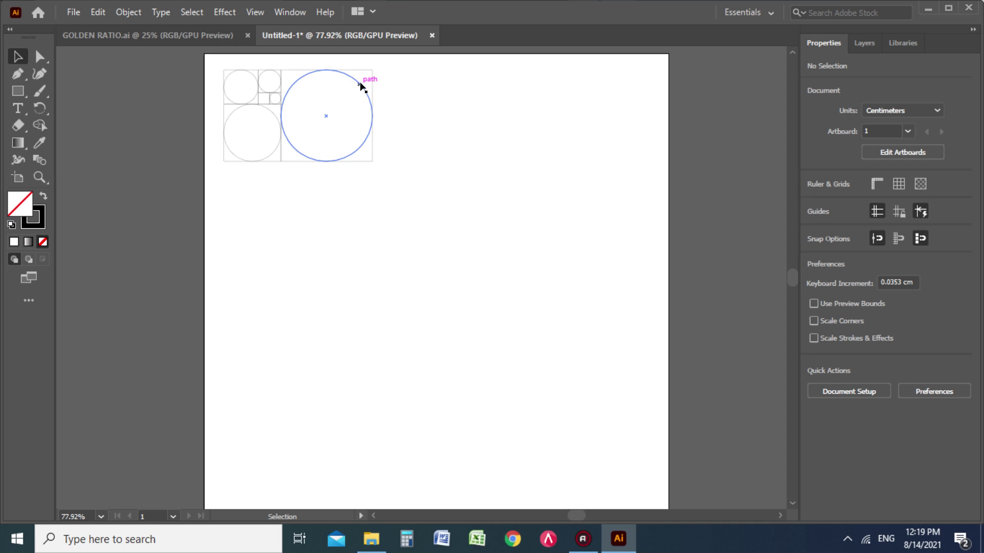
- Ungroup the golden ratio diagram into separate shapes
mouse_move(360, 87)
mouse_down()
mouse_move(414, 116)
mouse_move(362, 86)
mouse_up()
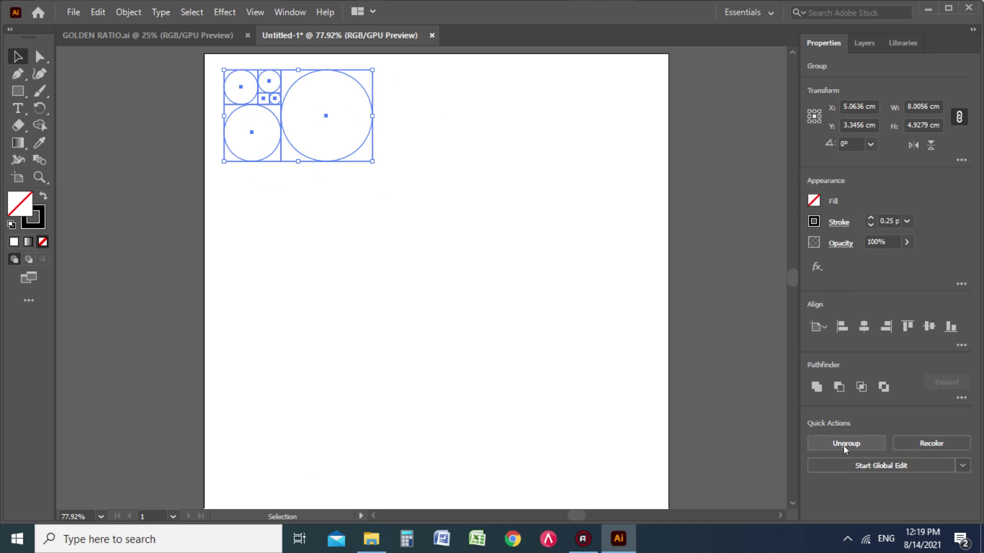
click(843, 445)
click(446, 231)
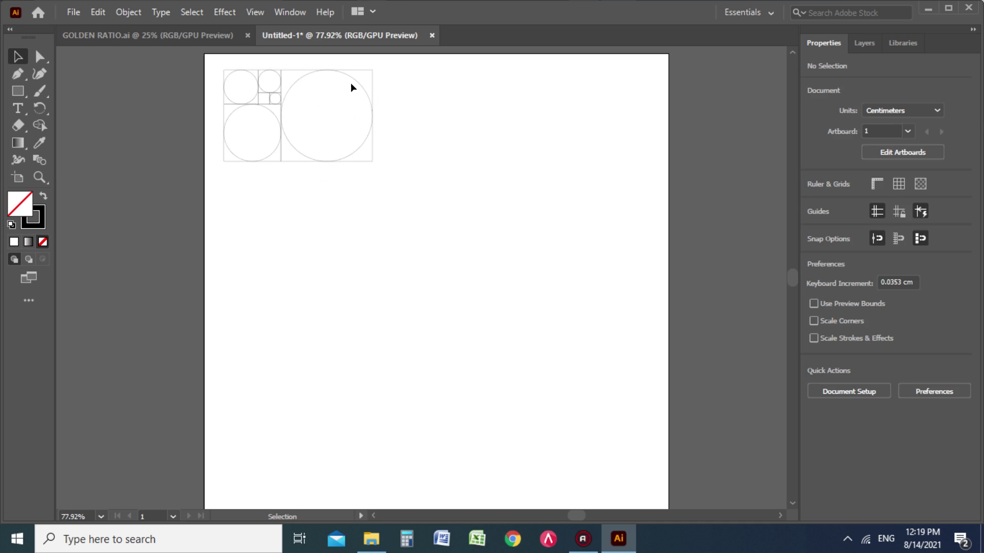
- Duplicate the diagram's largest and second-largest circles into the empty area beside the diagram
drag(353, 71, 576, 147)
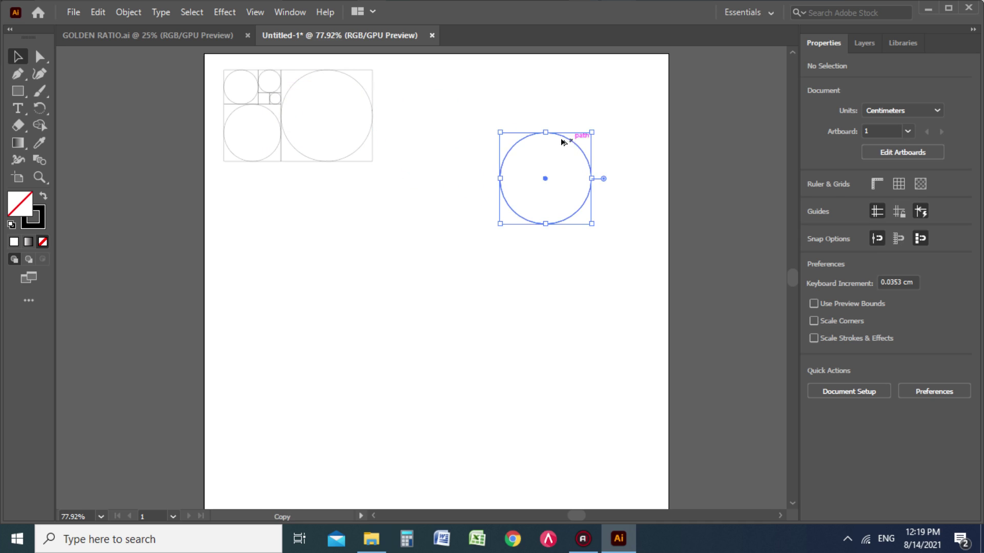
click(428, 109)
drag(277, 121, 505, 116)
- Align the two duplicated circles horizontally and vertically by their centres
drag(434, 81, 595, 213)
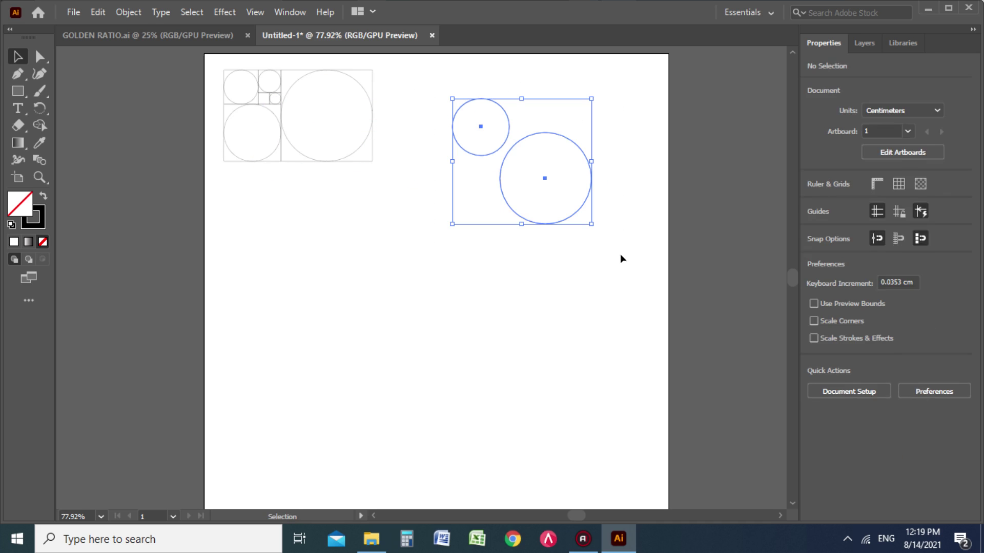
click(865, 330)
click(929, 326)
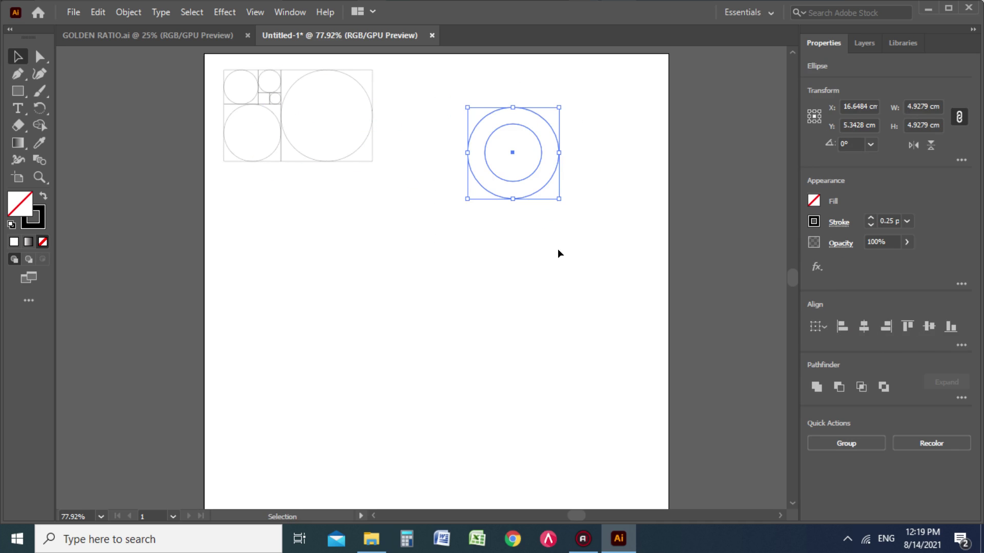
click(575, 234)
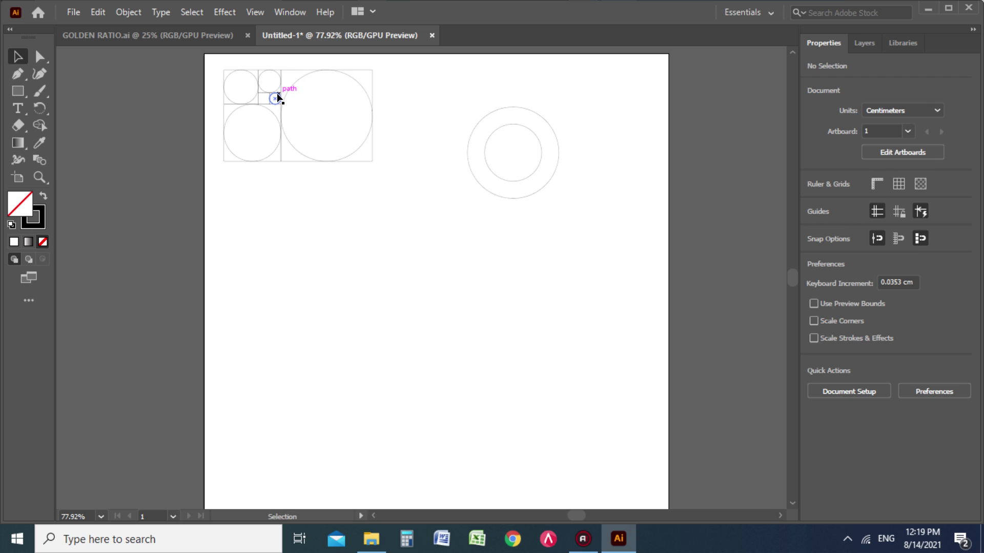
- Copy the diagram's smallest circle into the upper part of the large duplicate and move the duplicated circles to the artboard's middle
drag(278, 91, 464, 91)
click(469, 95)
drag(460, 90, 569, 196)
drag(518, 123, 476, 237)
- Delete the duplicate of the second-largest circle, keeping the large and smallest duplicates
click(586, 214)
click(483, 241)
key(Delete)
- Enlarge the large circle and the small circle inside it together until the large one is about 12.6 cm across
drag(438, 220, 489, 327)
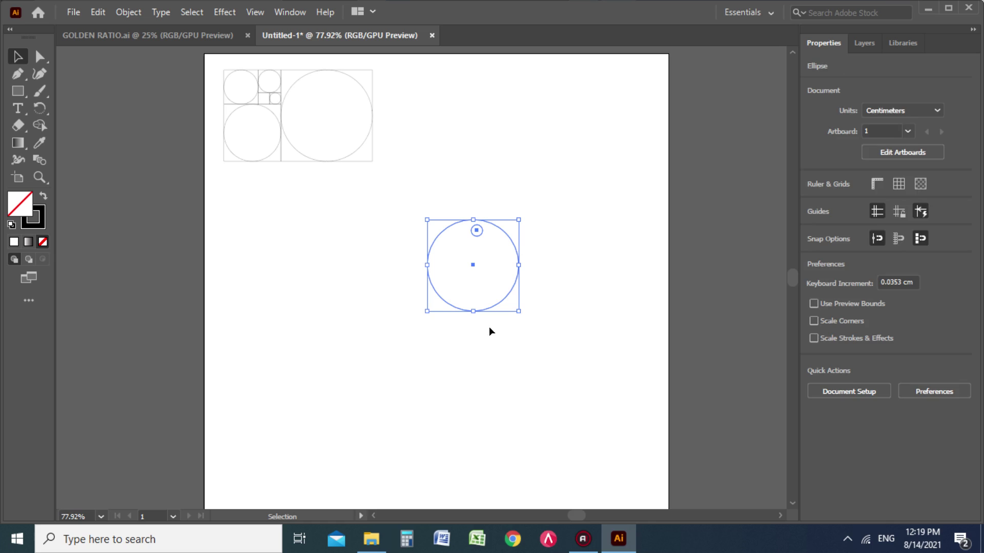
drag(425, 311, 326, 412)
drag(517, 222, 552, 177)
click(548, 149)
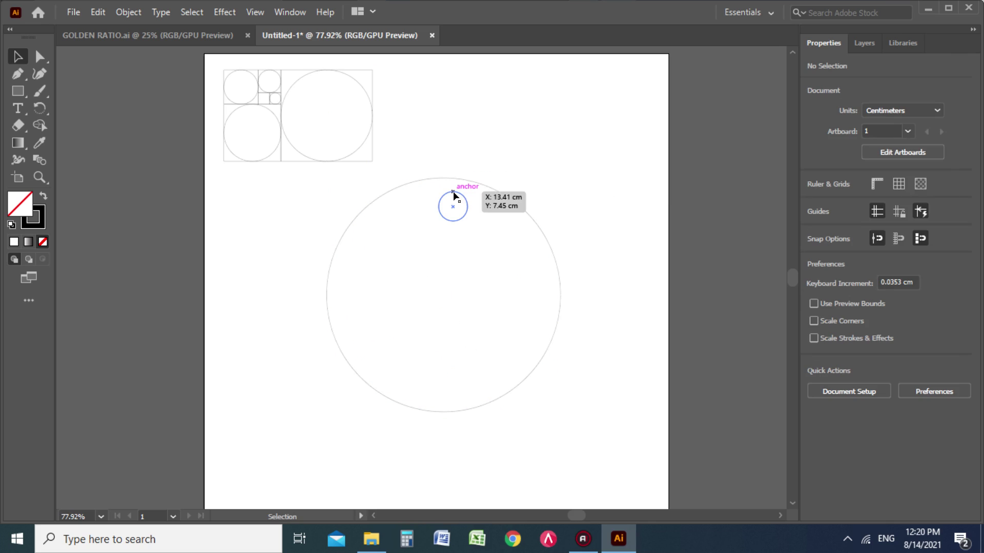
- Snap the top of the small circle to the top anchor of the large circle
drag(454, 194, 443, 179)
click(537, 173)
- Try to align the small and large circles vertically by their centres, and undo the alignment
drag(550, 158, 434, 201)
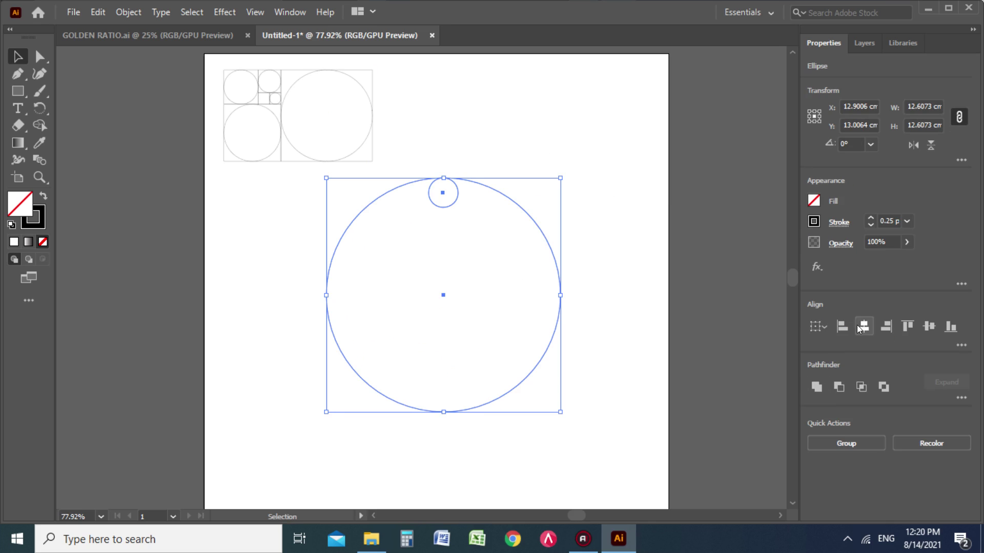
click(929, 326)
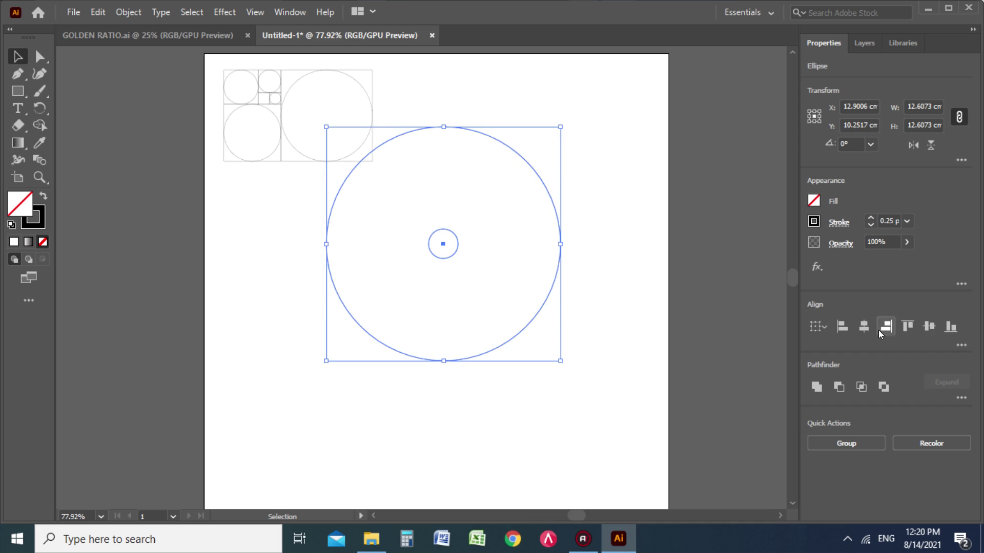
key(ctrl+z)
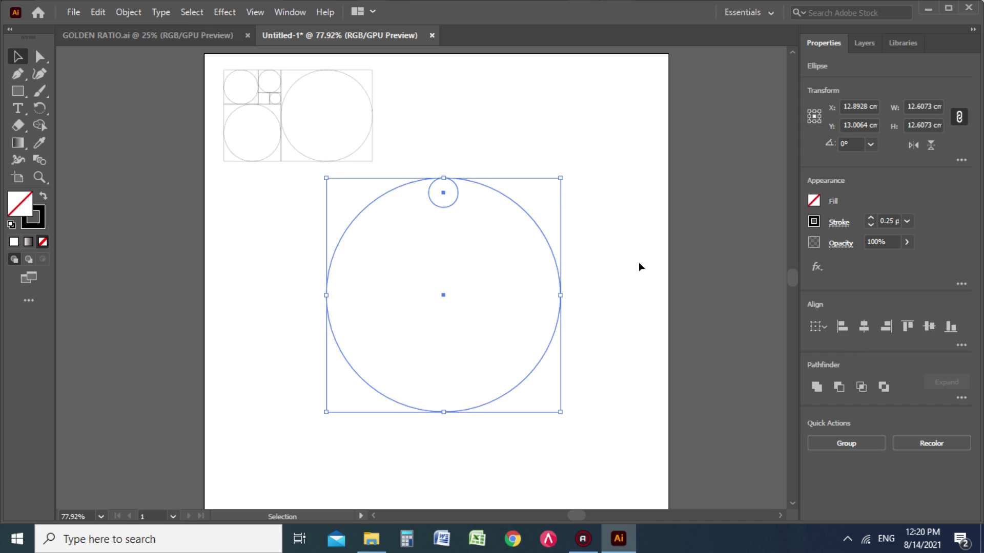
click(561, 231)
- Draw a circle about 9.45 cm across from the large circle's centre, touching the bottom of the small circle
key(z)
drag(426, 169, 436, 219)
drag(452, 371, 491, 322)
drag(19, 90, 62, 107)
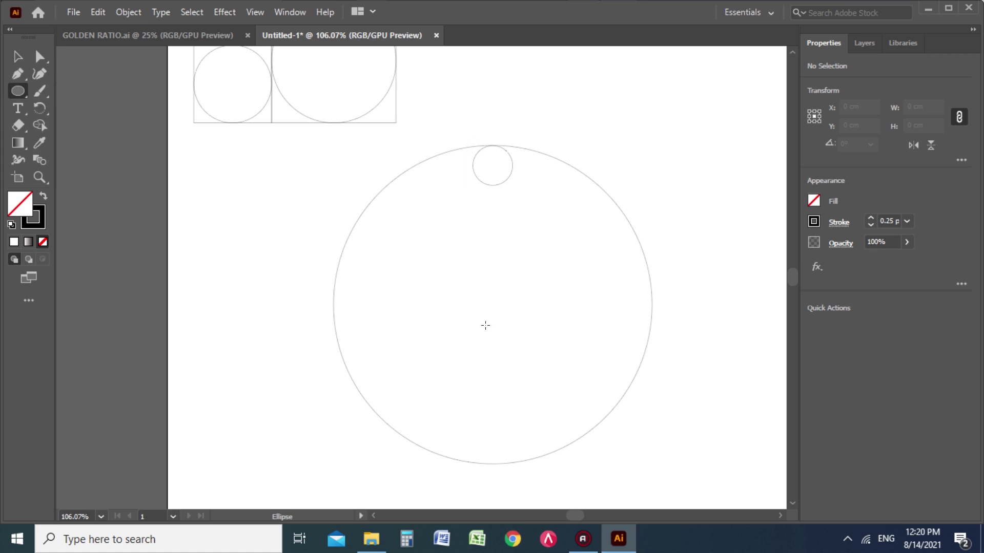
drag(491, 303, 587, 185)
key(v)
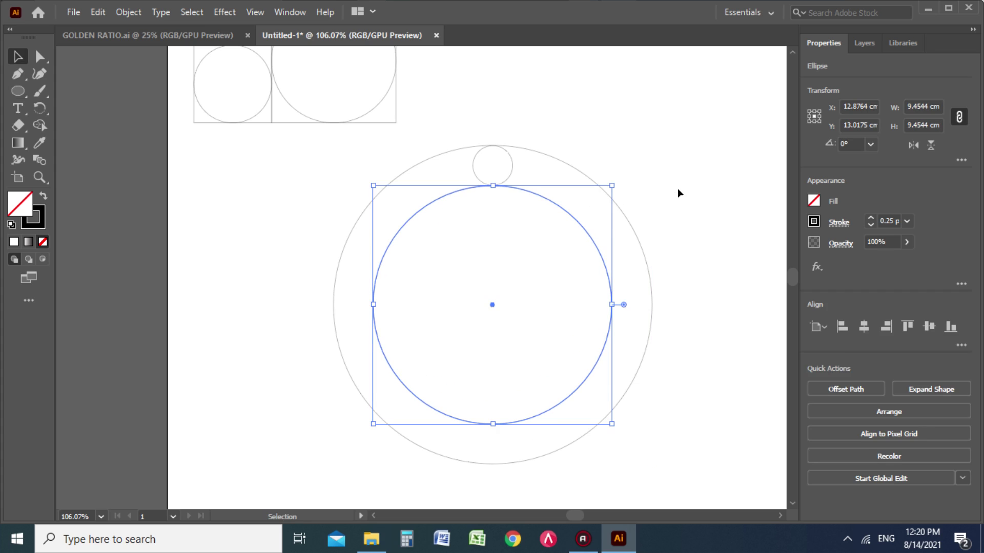
click(638, 176)
- Move the small circle out from between the two concentric circles into the empty space to their right
drag(512, 163, 291, 227)
click(319, 183)
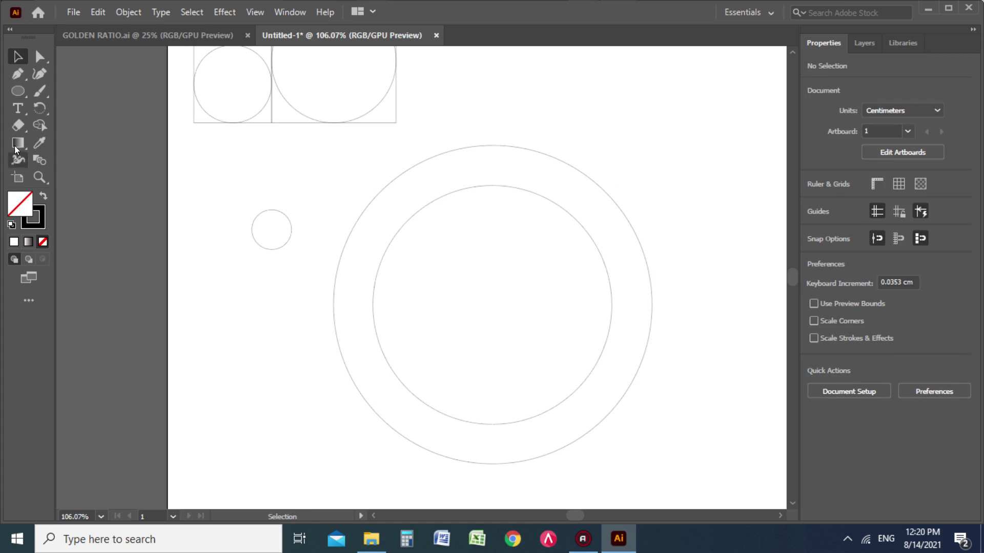
click(18, 73)
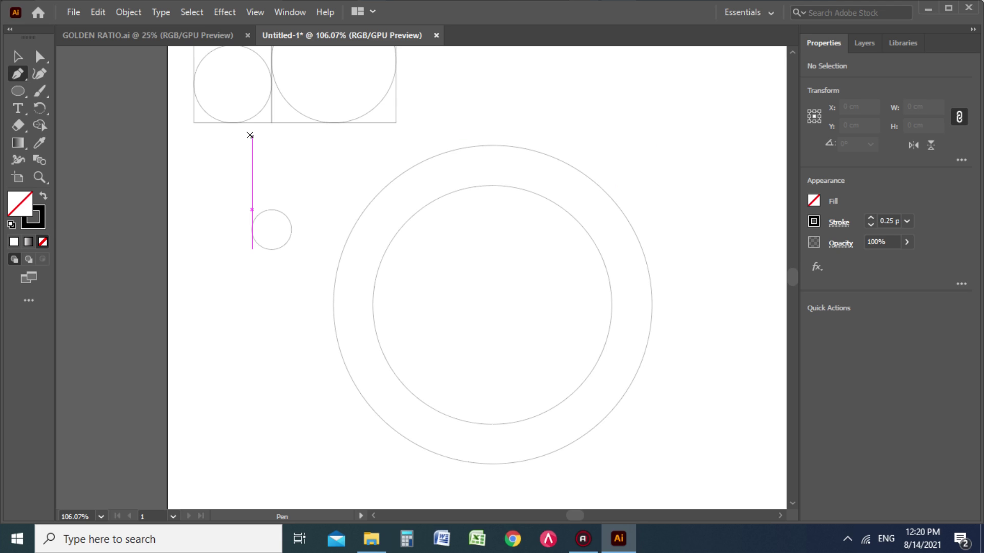
key(z)
scroll(362, 237, down, 2)
scroll(371, 218, down, 2)
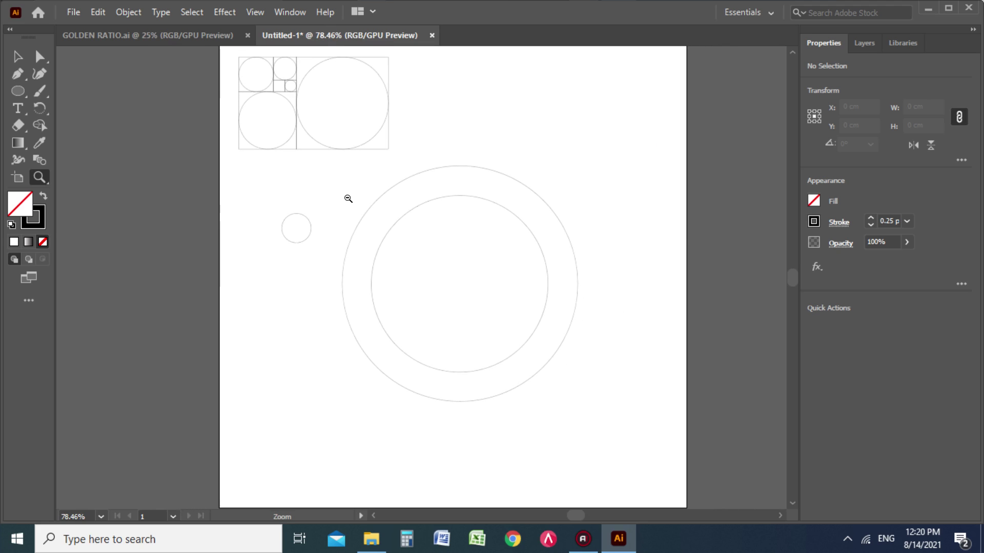
key(v)
drag(294, 220, 622, 223)
click(590, 181)
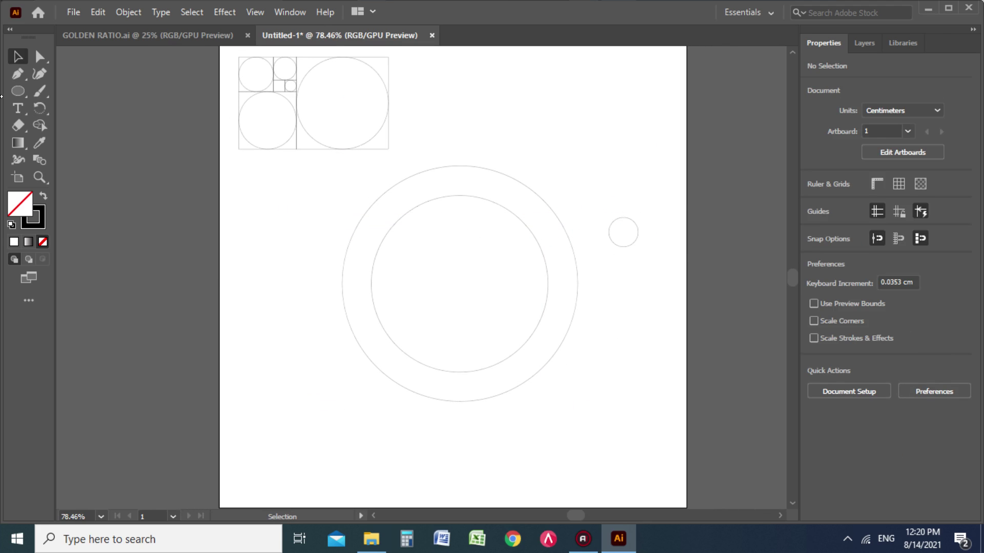
- Draw a vertical line about 17 cm long with the Pen tool, tangent to the left edge of the small circle
click(16, 78)
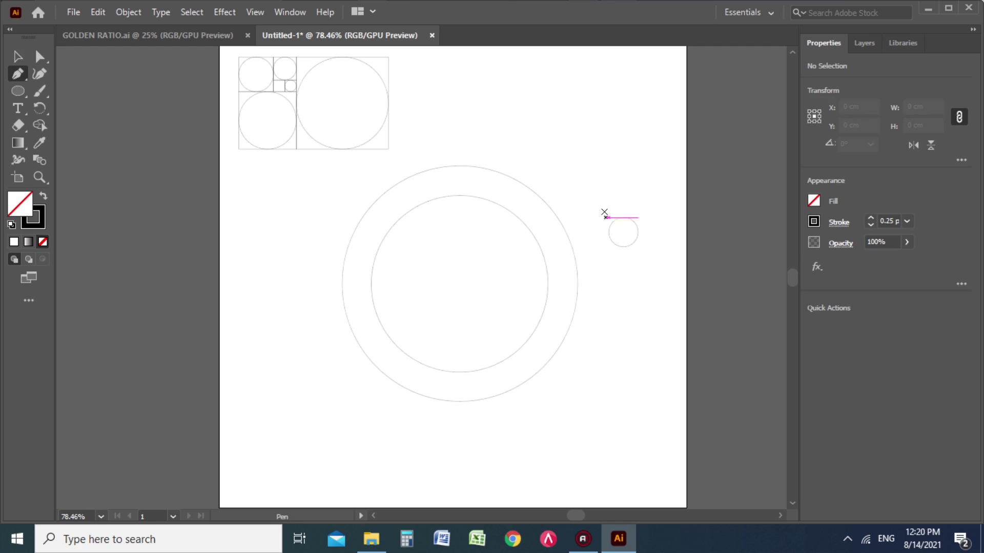
click(610, 124)
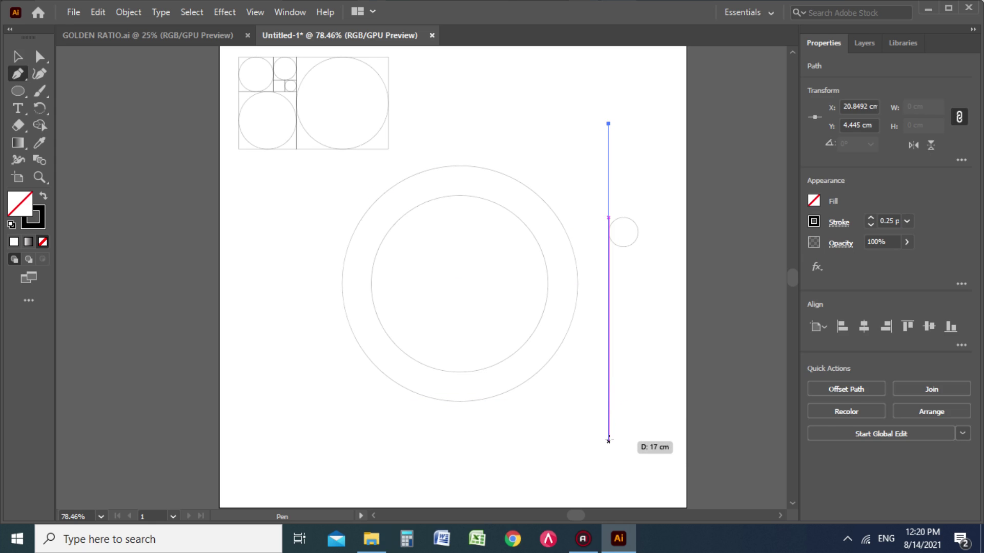
click(608, 440)
ctrl+click(649, 439)
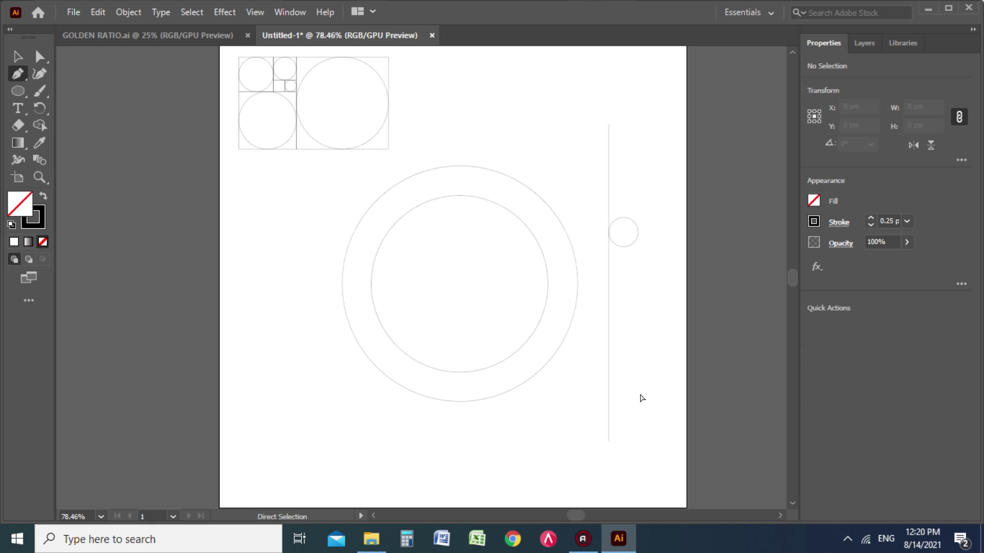
key(v)
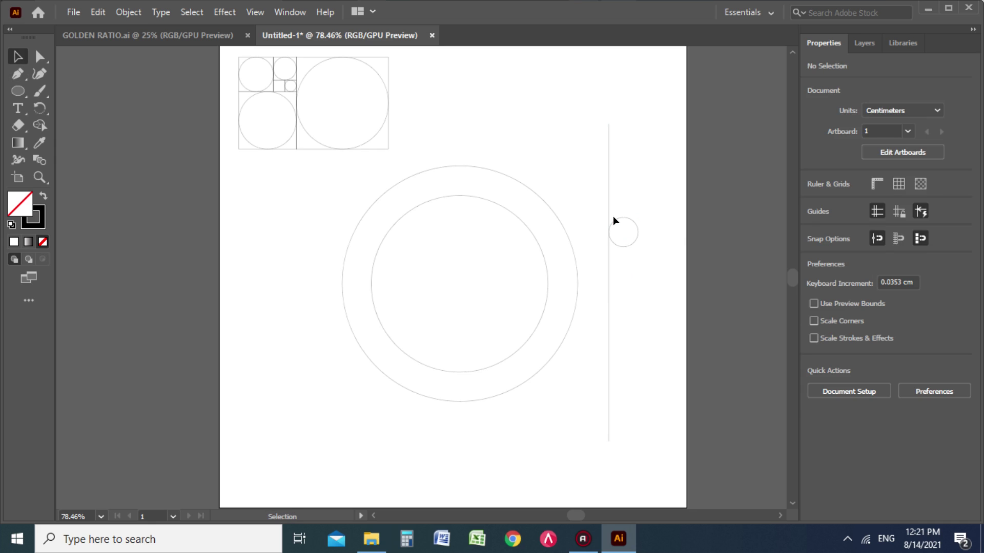
- Move the two large concentric circles together to the upper-right area of the artboard
drag(663, 176, 606, 260)
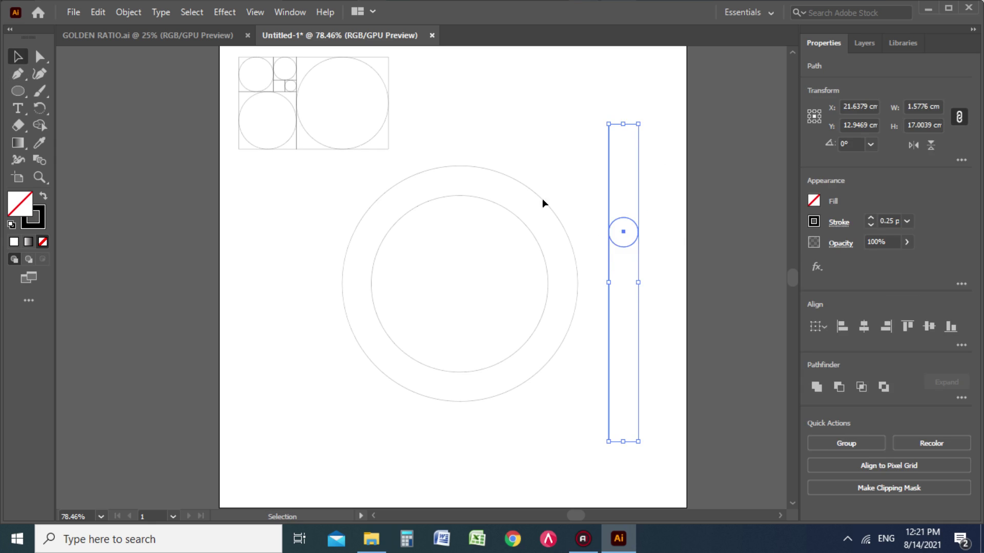
click(538, 169)
click(493, 174)
drag(494, 171, 532, 66)
- Move the vertical line and the small circle together to the left side of the artboard, below the golden ratio diagram
click(651, 202)
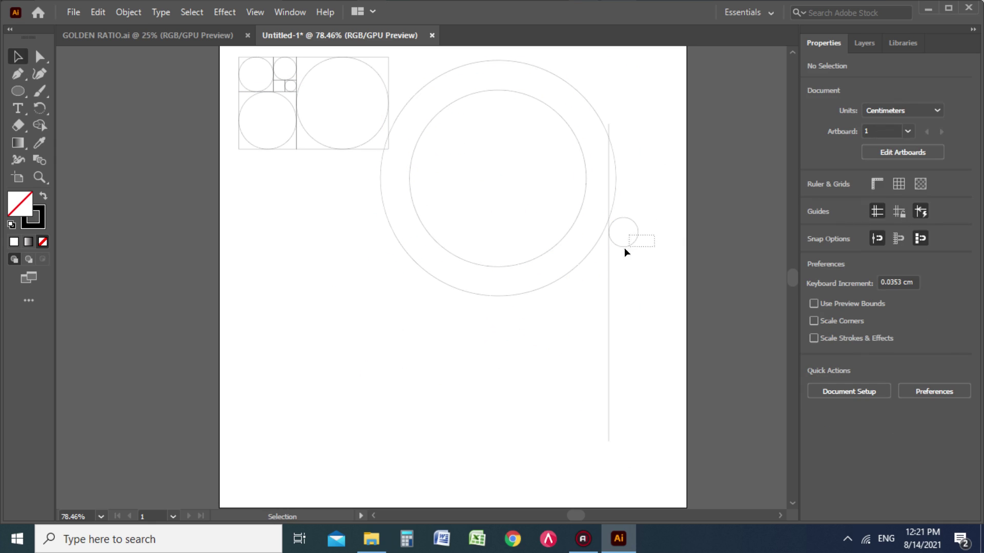
drag(606, 264, 303, 301)
click(371, 300)
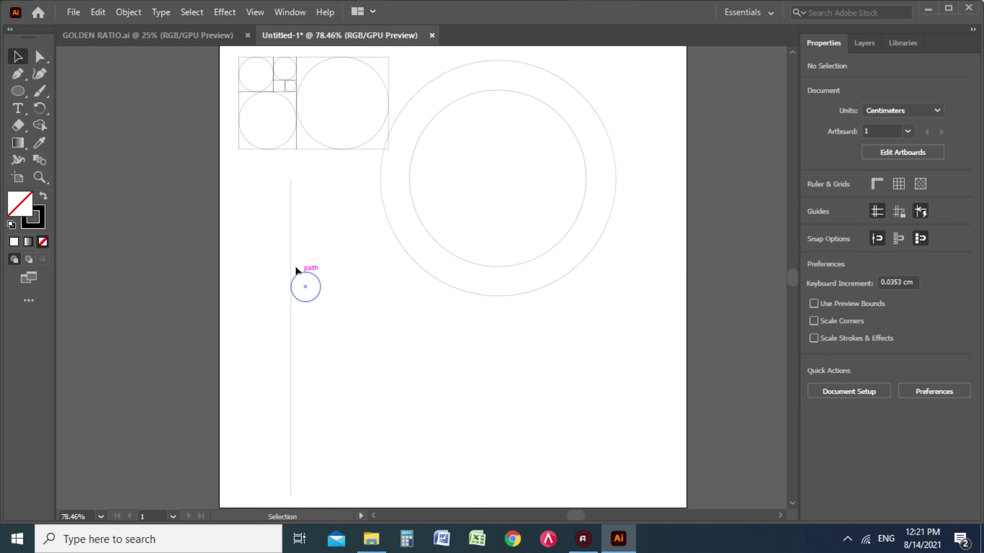
- Duplicate the vertical line to the small circle's right edge and repeat the copy five times at the same spacing
click(290, 250)
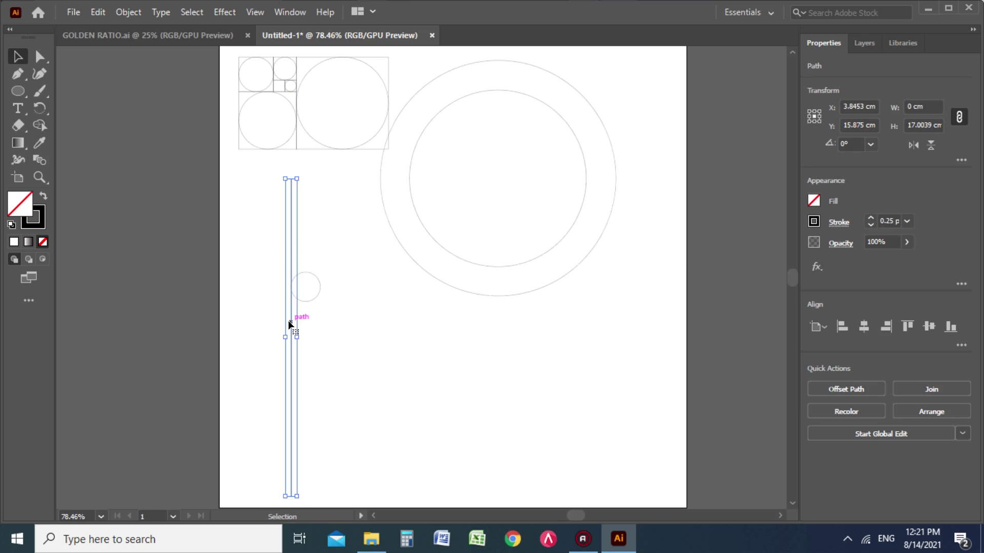
drag(288, 321, 319, 285)
key(ctrl+z)
drag(290, 319, 319, 292)
key(ctrl+d)
key(ctrl+d)
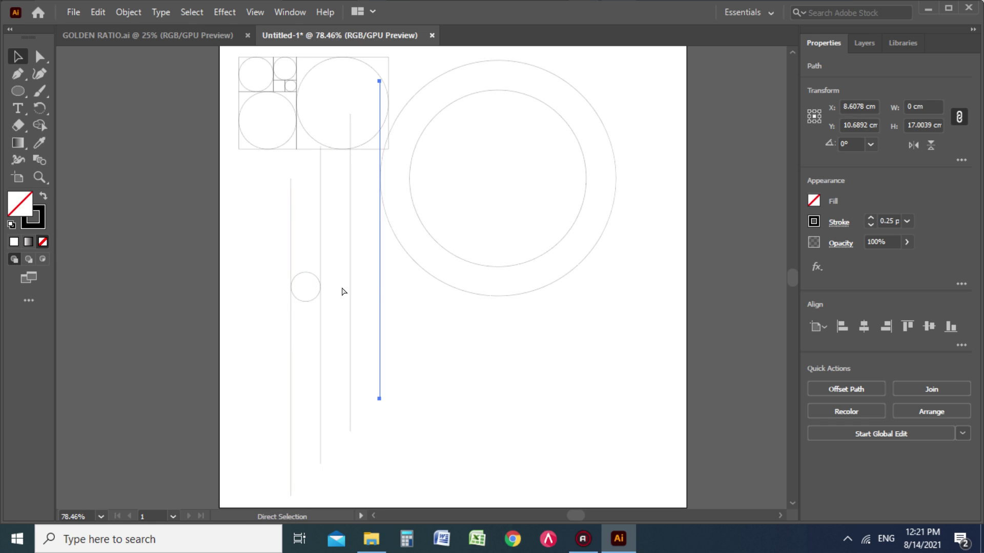
key(ctrl+d)
key(ctrl+d)
key(ctrl+d)
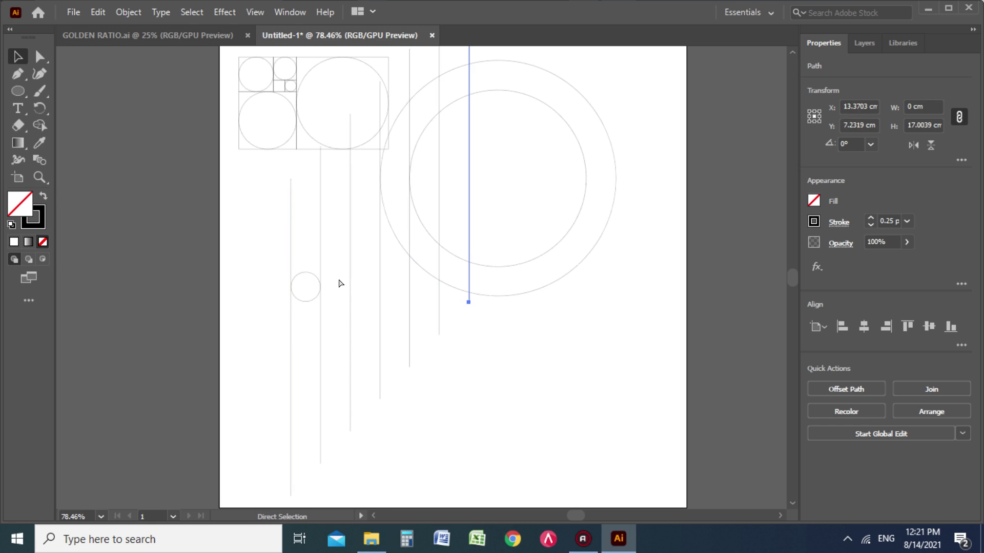
- Repeat the last copy twice more to add two further vertical lines at the same spacing
key(ctrl+d)
key(ctrl+d)
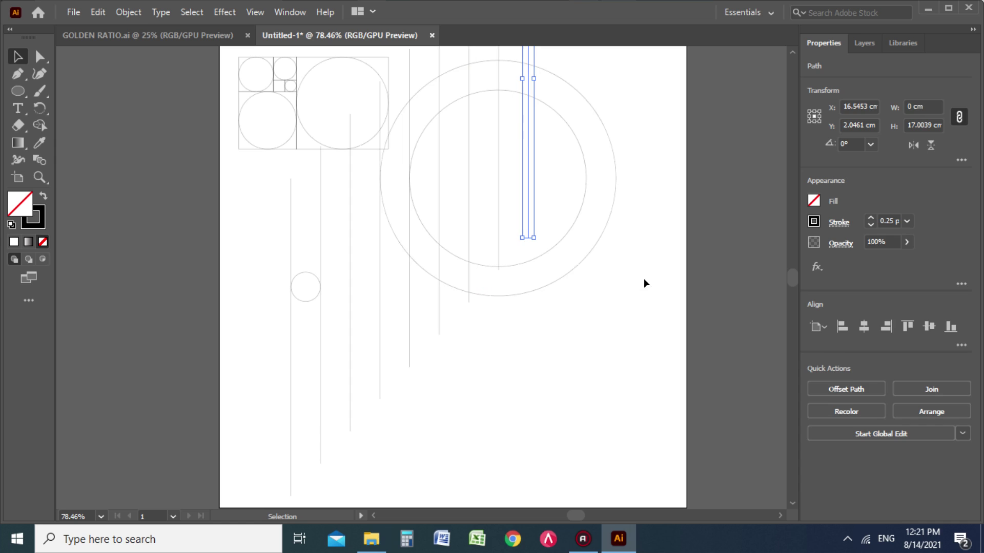
click(518, 181)
- Select all nine vertical lines and align them to a common vertical center
click(527, 173)
shift+click(499, 189)
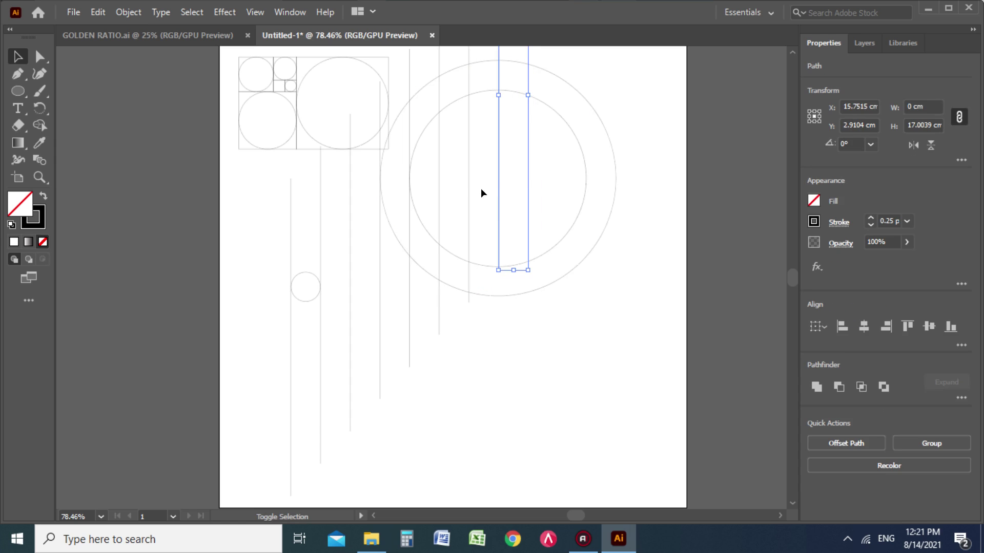
shift+click(468, 194)
shift+click(439, 201)
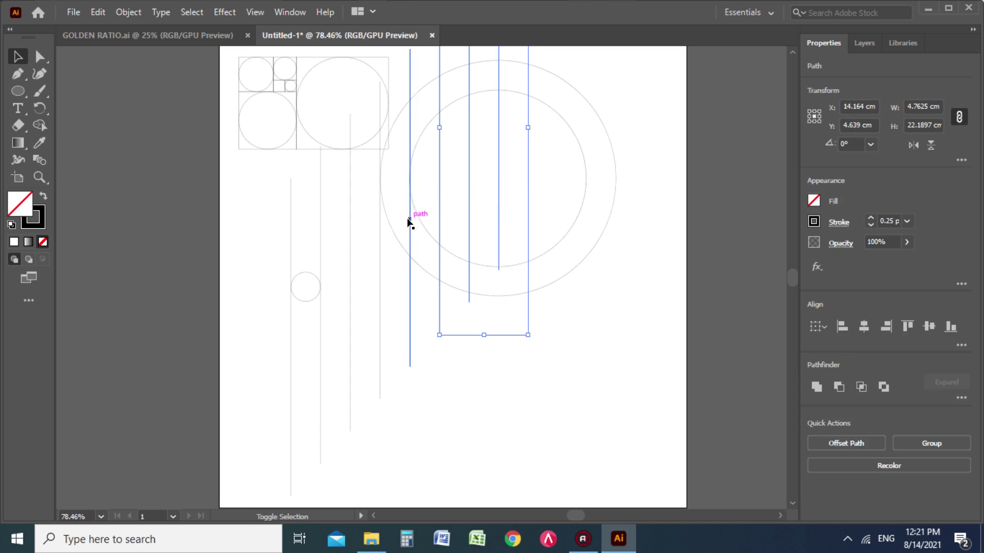
shift+click(410, 230)
shift+click(379, 261)
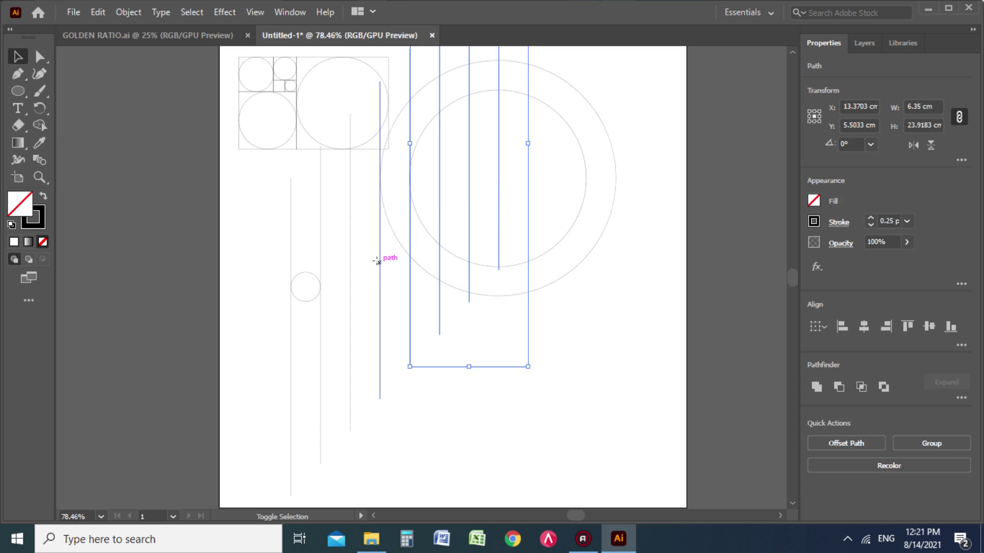
shift+click(351, 282)
shift+click(320, 233)
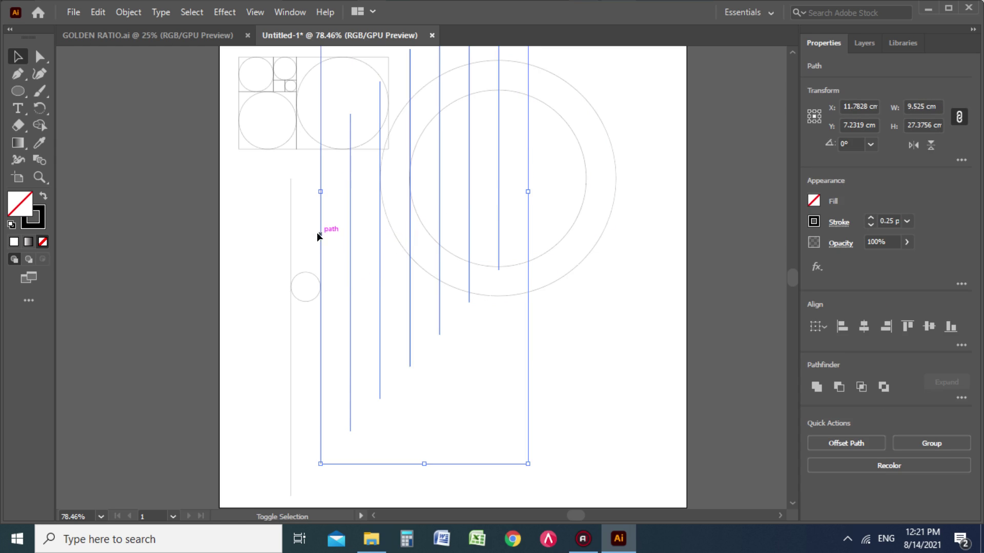
shift+click(291, 232)
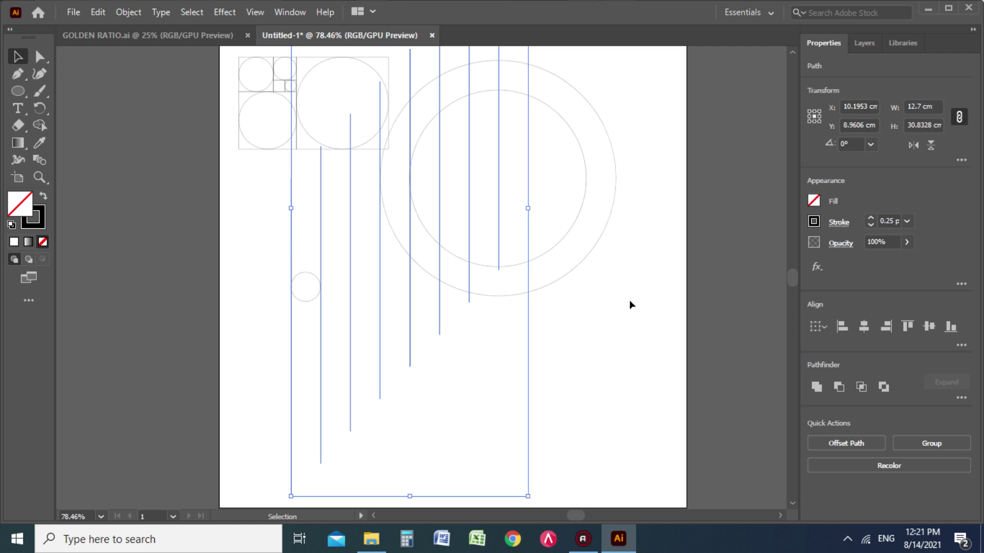
click(921, 325)
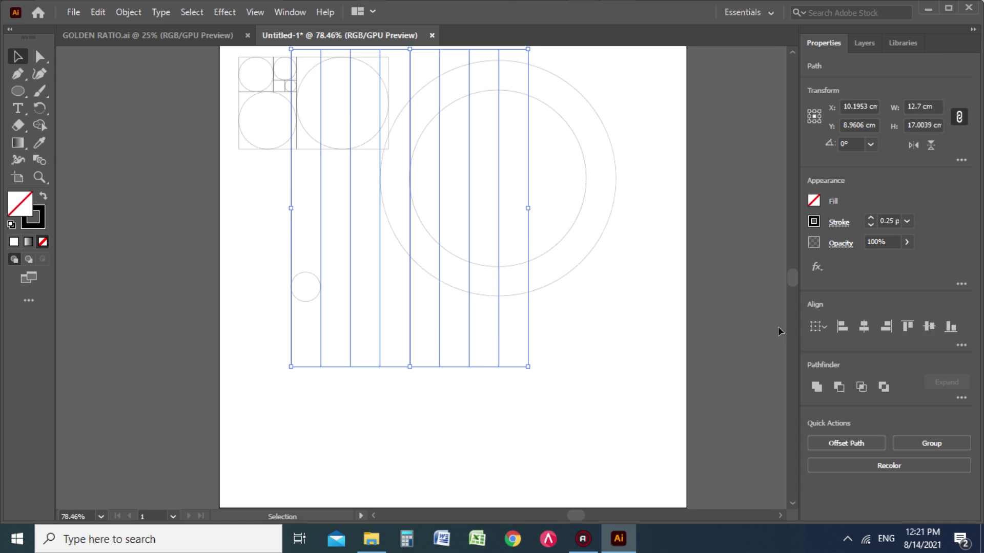
click(425, 387)
- Delete the small circle between the two leftmost vertical lines
key(z)
drag(277, 269, 402, 292)
key(space)
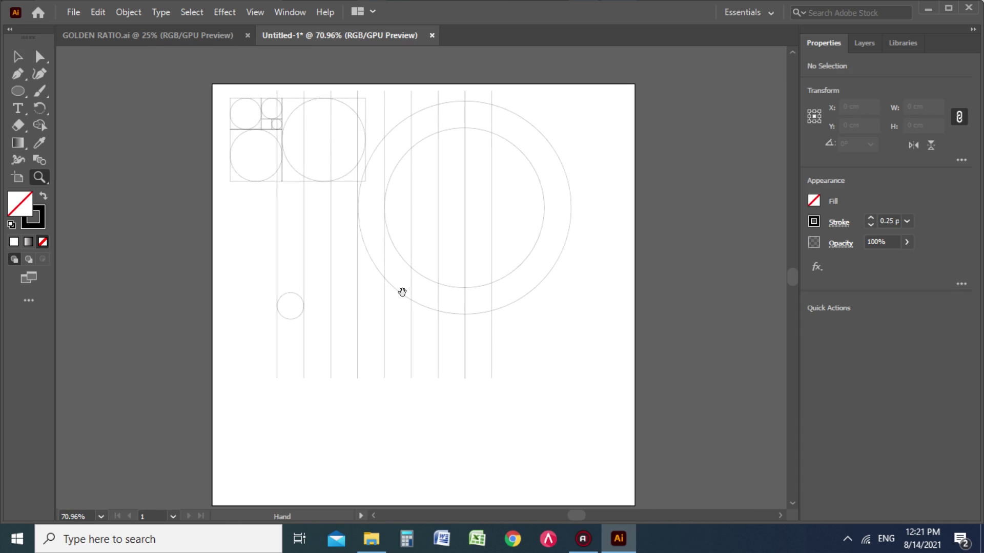
key(v)
click(291, 293)
key(Delete)
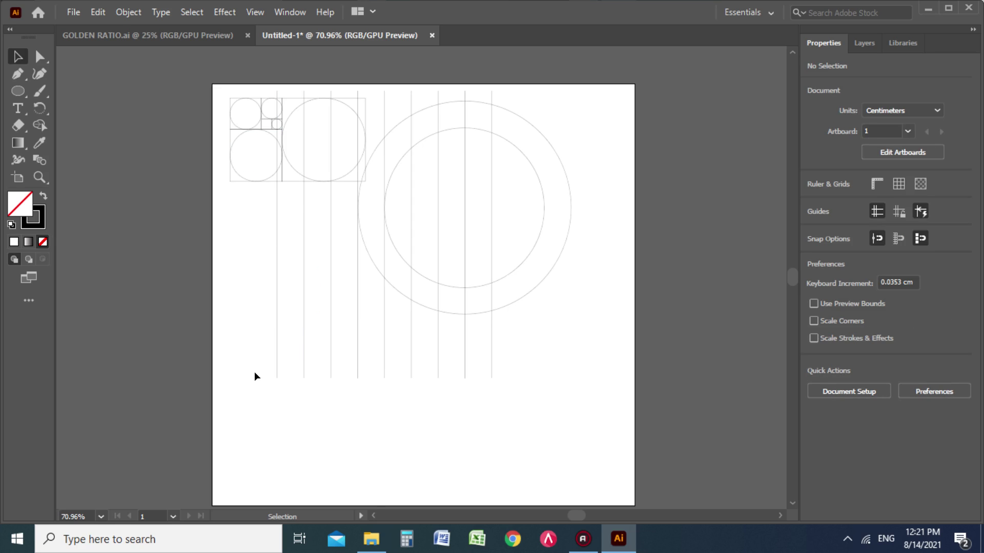
- Move the nine vertical lines straight down on the artboard and group them
drag(491, 390, 491, 390)
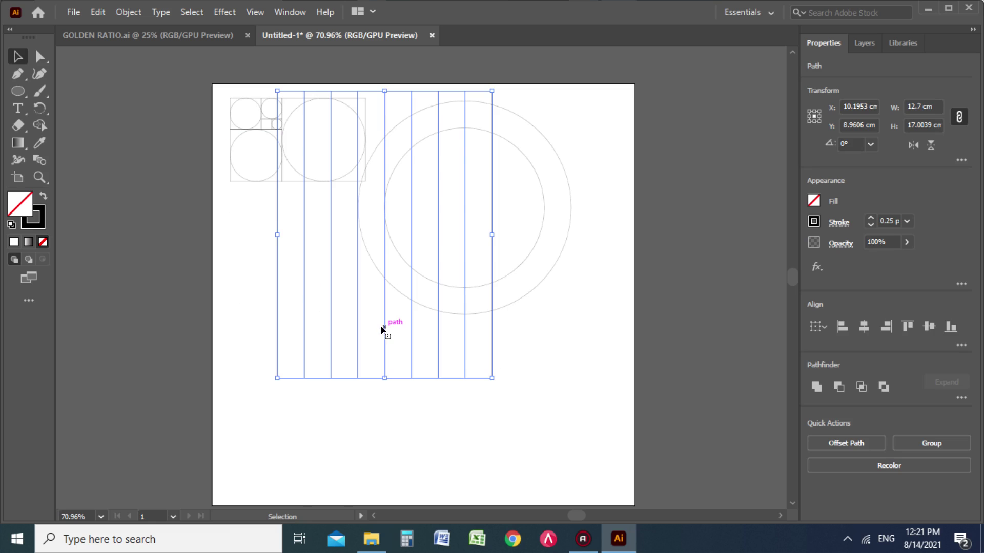
drag(381, 326, 385, 409)
key(ctrl)
- Duplicate the group of vertical lines and rotate the copy to 90° as horizontal lines
drag(491, 391, 529, 355)
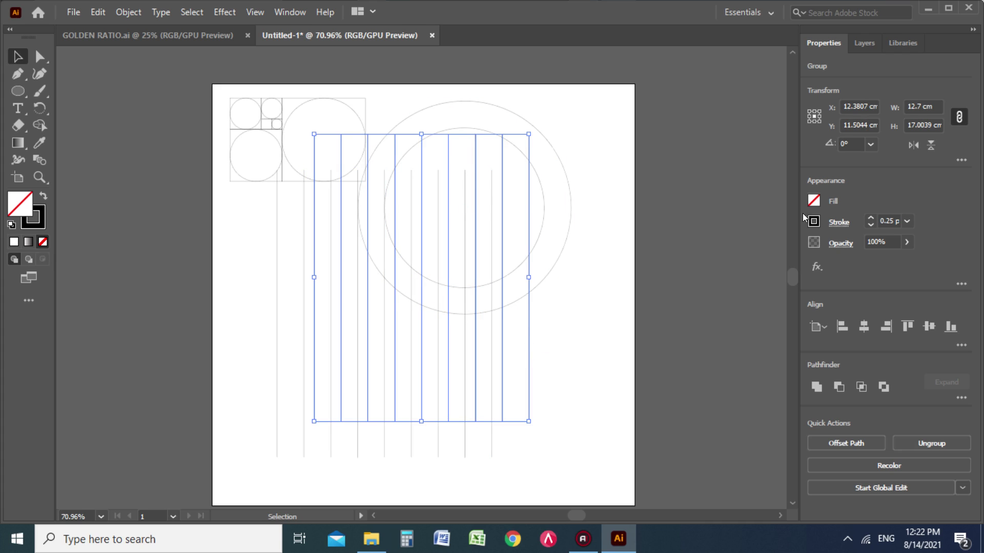
drag(855, 144, 819, 144)
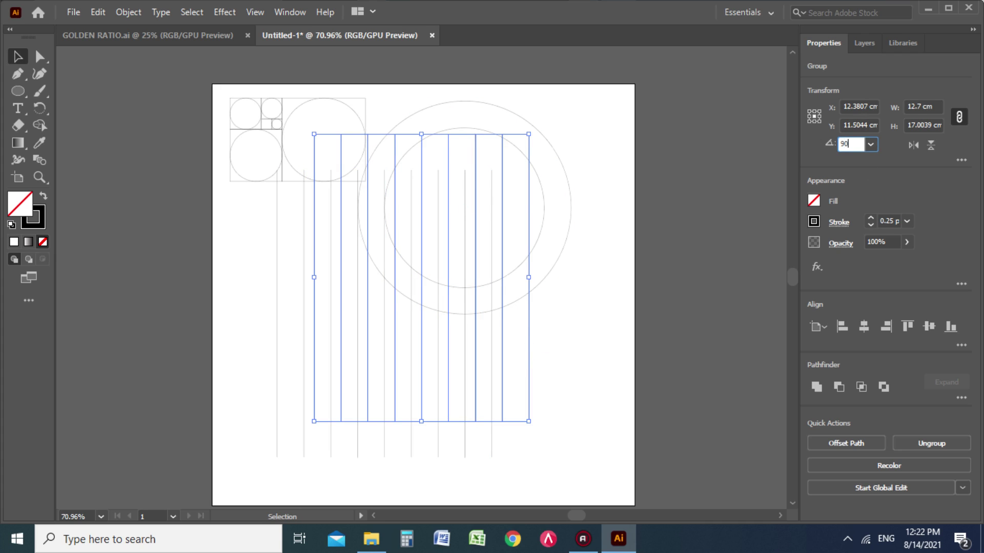
key(Return)
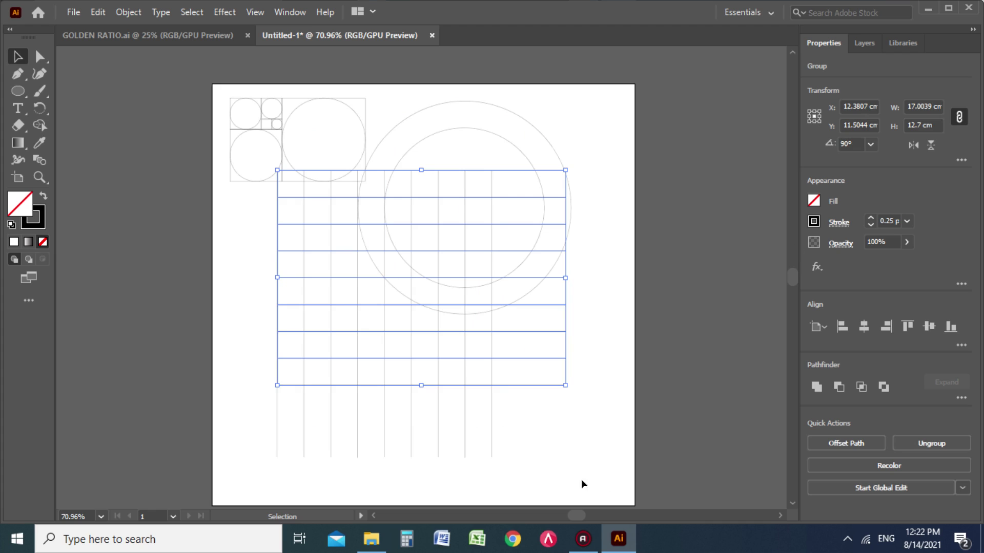
- Center the horizontal and vertical line groups on each other in both directions and regroup all lines as one square grid
shift+click(492, 422)
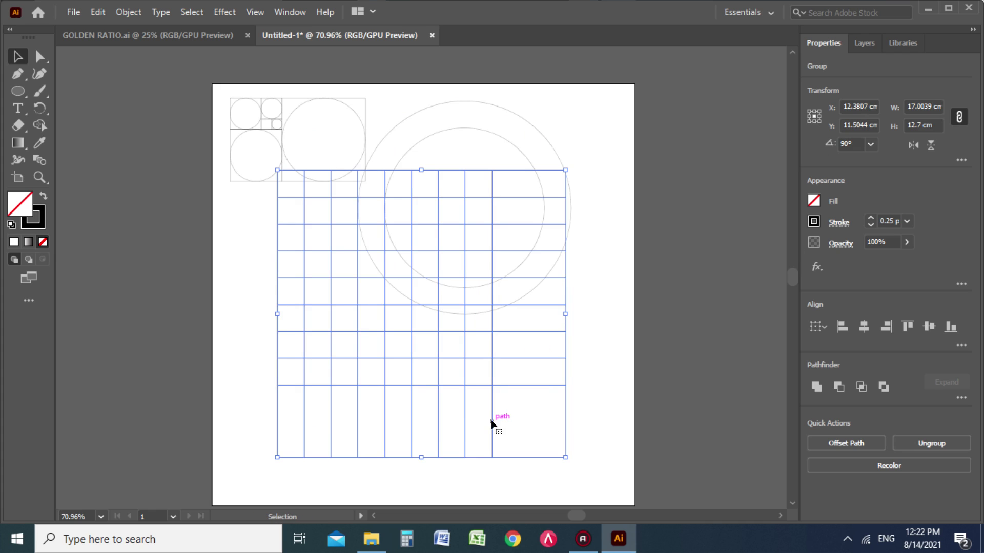
click(864, 328)
click(929, 328)
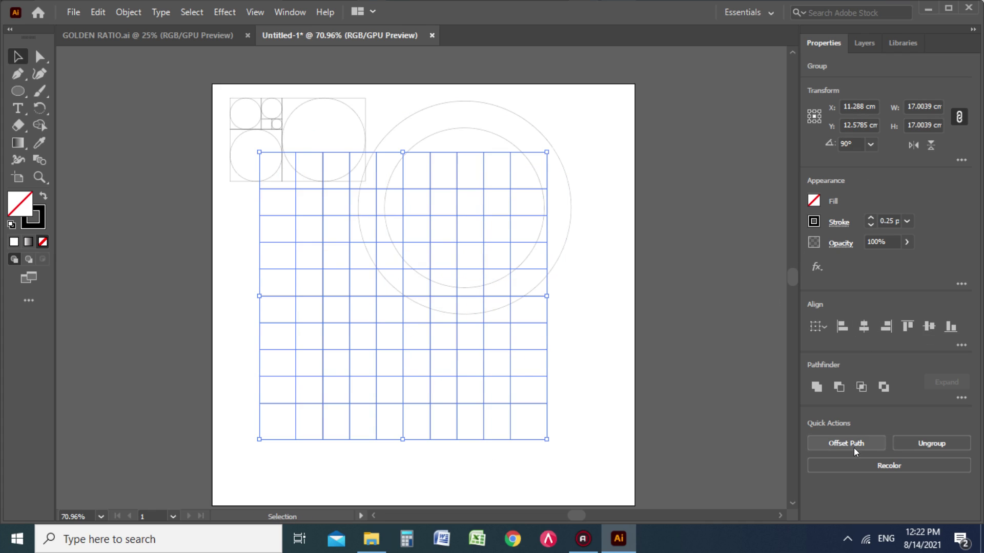
click(925, 444)
click(915, 444)
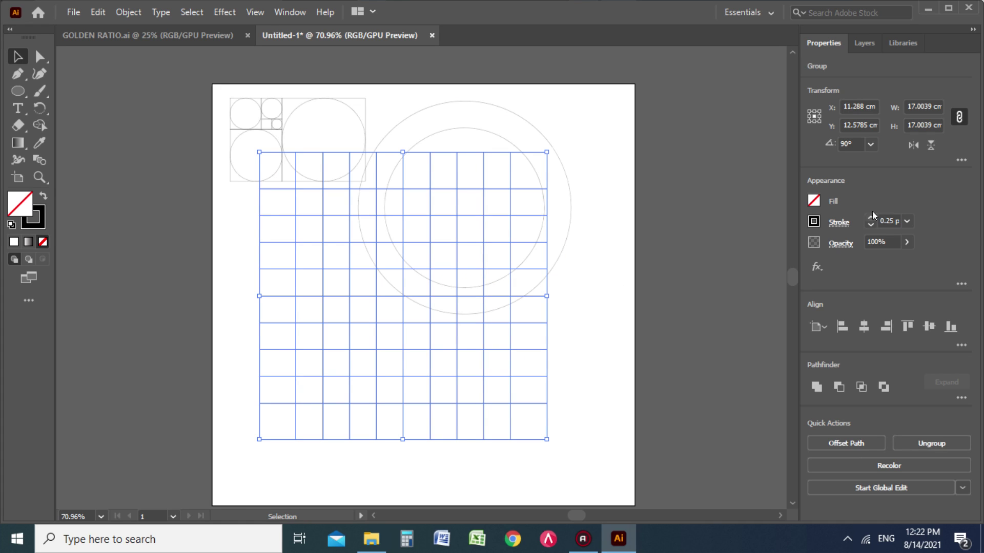
- Duplicate the square grid and rotate the copy by 45°
key(alt+Return)
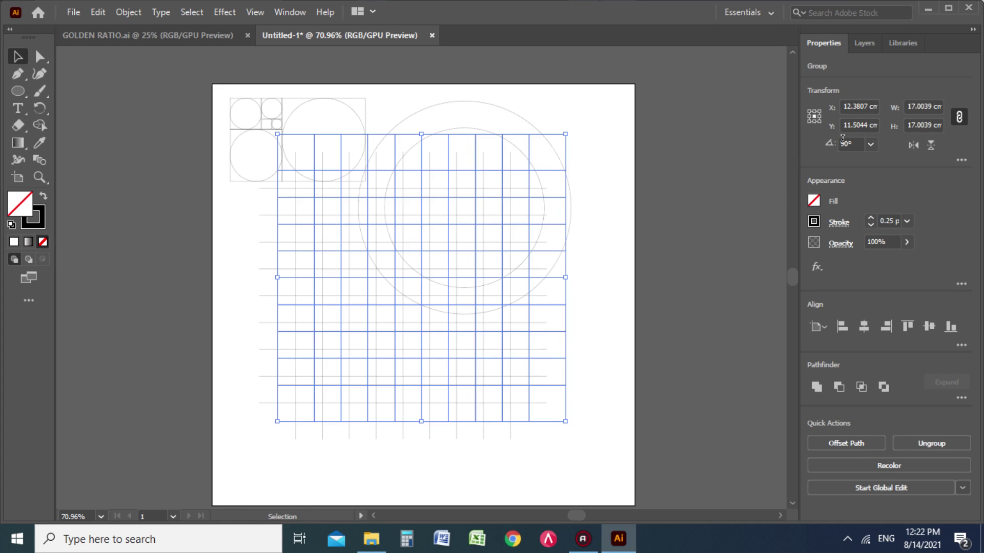
click(856, 143)
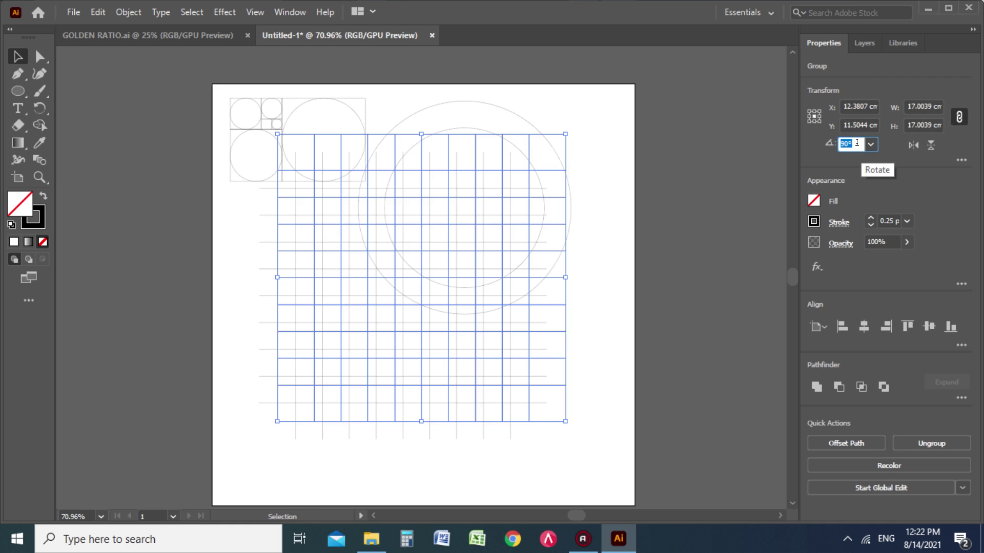
text(45)
key(Return)
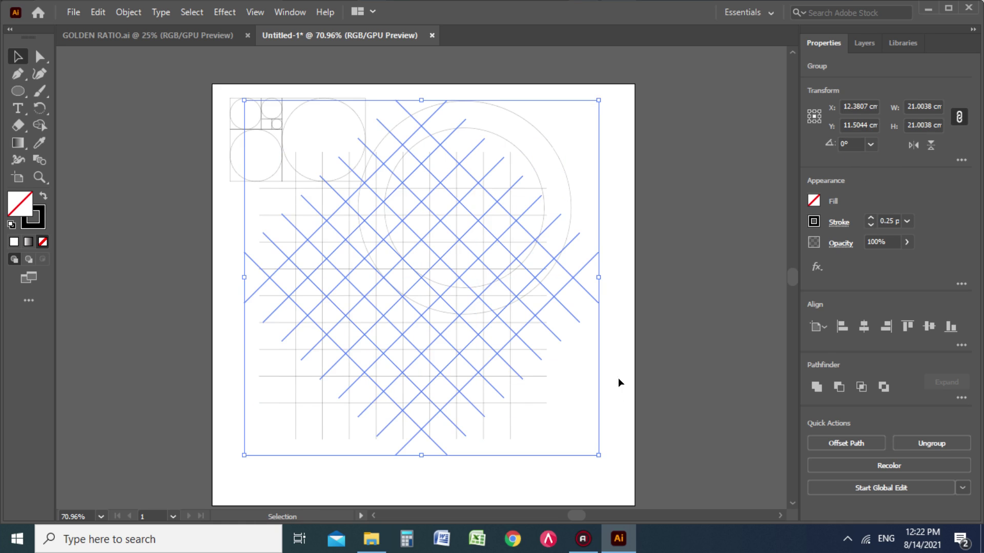
- Center the diagonal grid and the square grid on each other horizontally and vertically, and combine them into one group
click(618, 379)
click(387, 451)
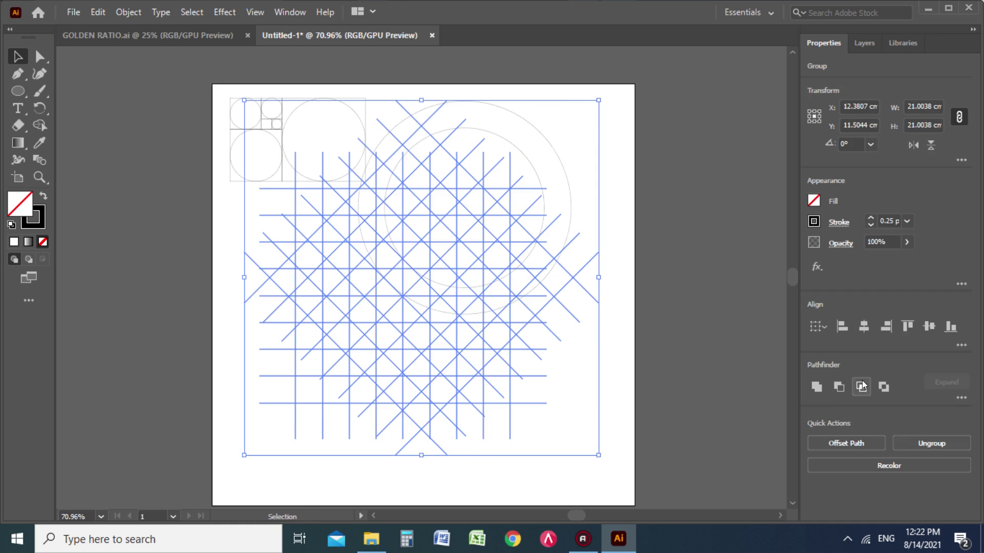
click(856, 329)
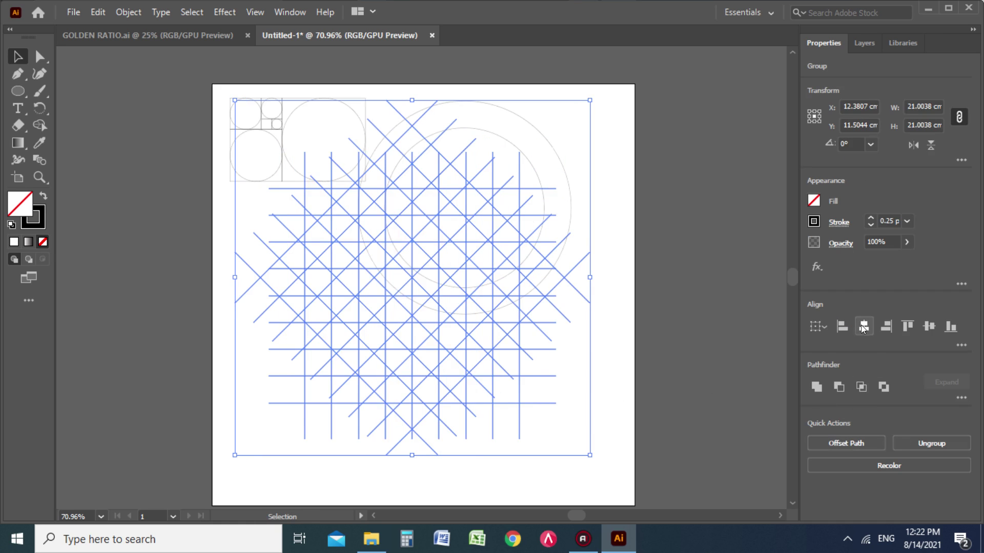
click(928, 326)
click(934, 443)
click(602, 212)
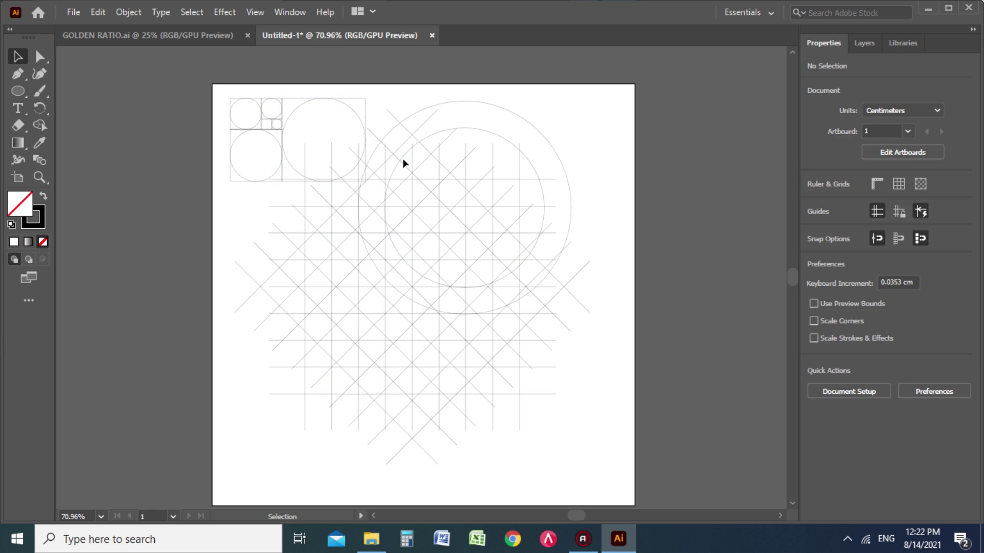
- Move the combined grid toward the lower right of the artboard and delete the golden ratio diagram
drag(339, 217, 354, 255)
click(301, 204)
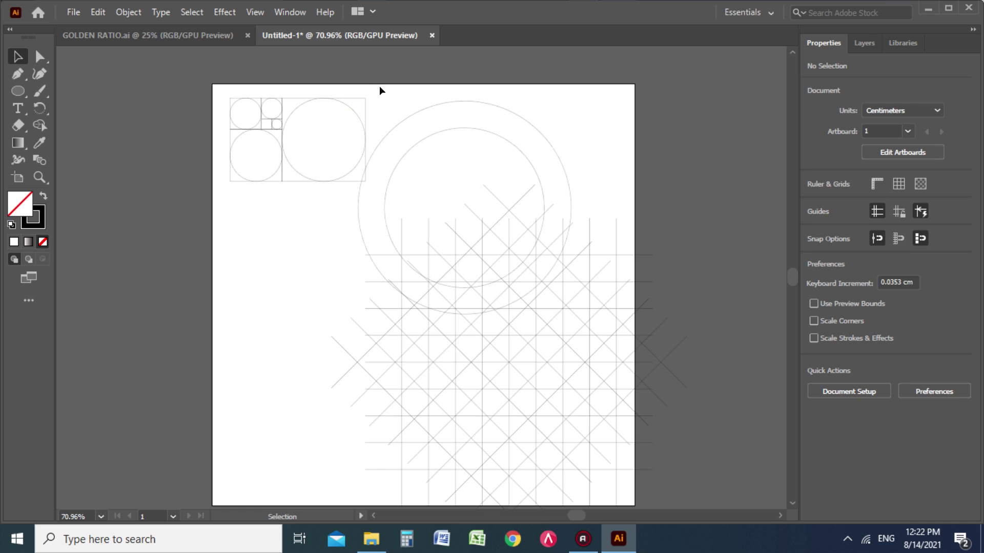
drag(275, 128, 328, 202)
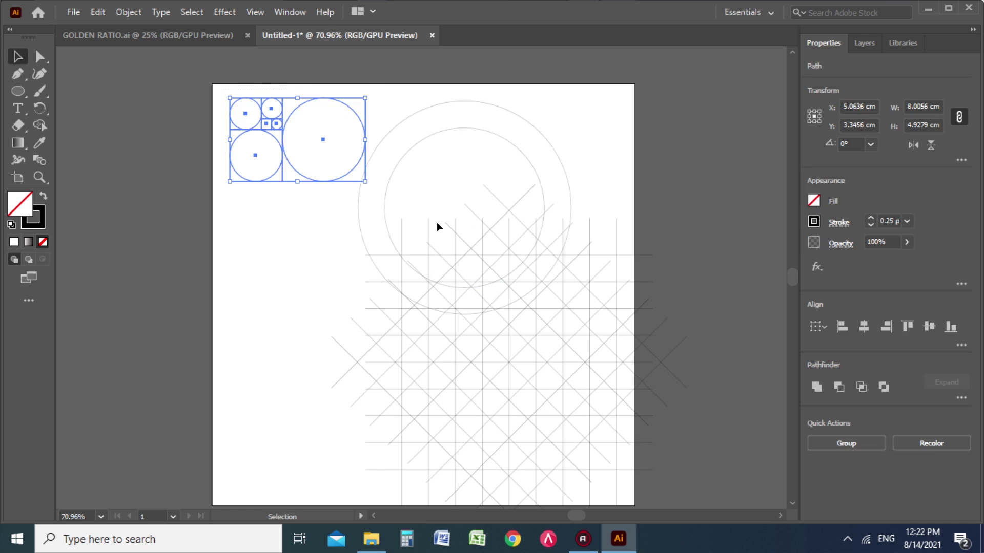
key(Delete)
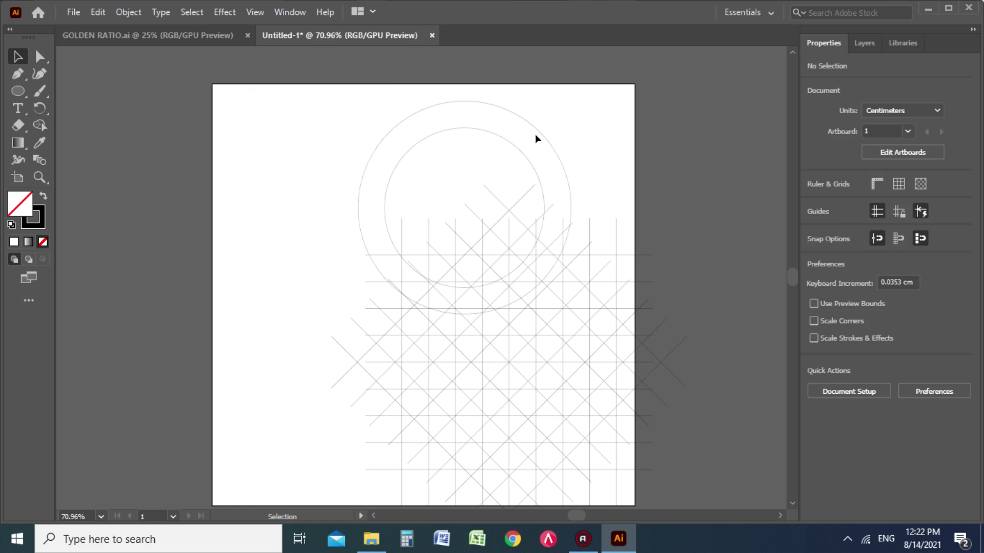
- Center the two large concentric circles and the combined grid on each other horizontally and vertically
drag(301, 122, 528, 372)
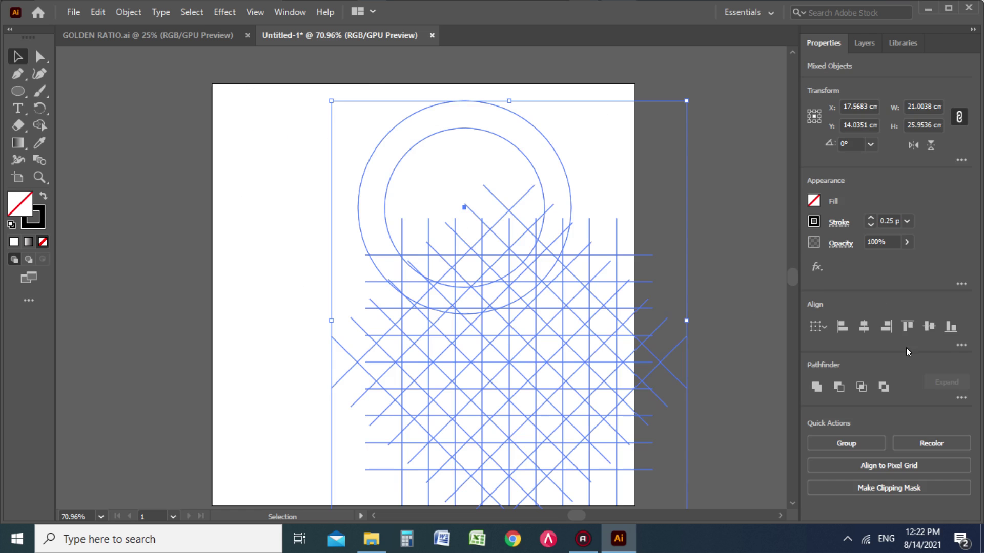
click(864, 326)
click(927, 327)
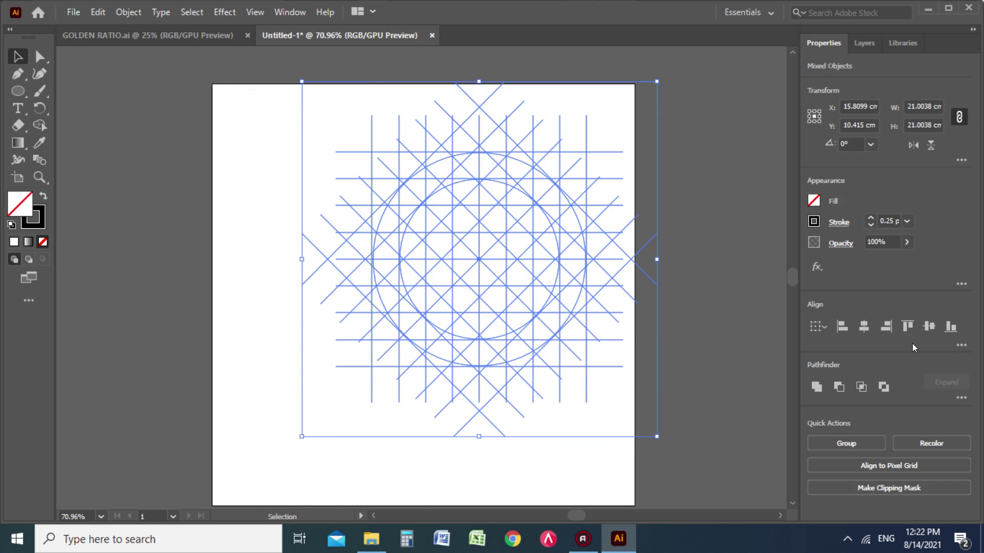
- Group the circles with the grid and center the group on the artboard in both directions
click(858, 440)
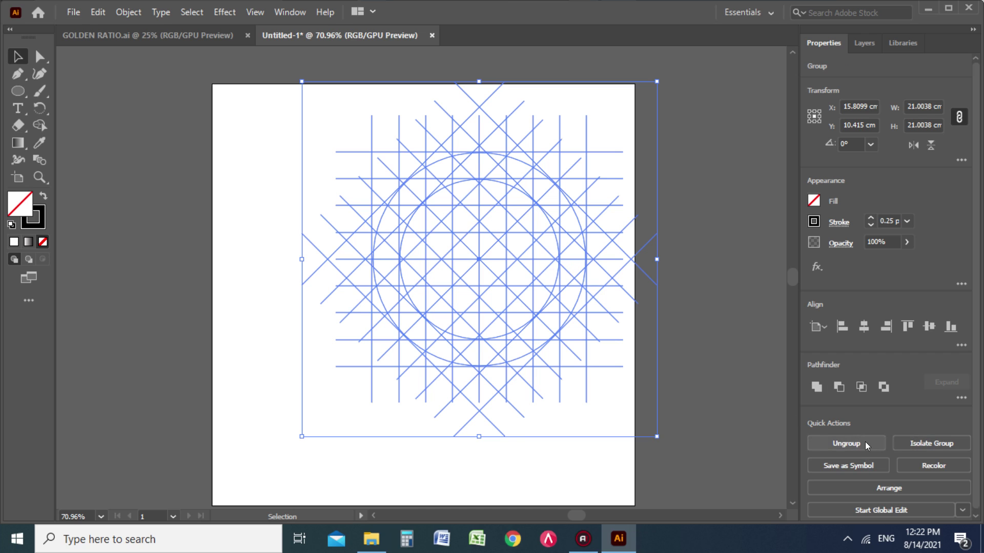
click(864, 330)
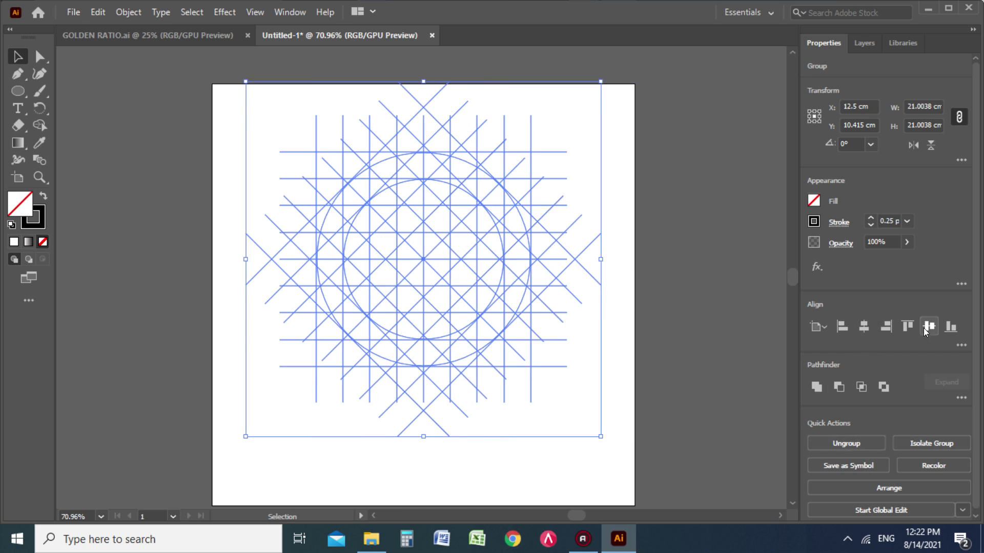
click(924, 328)
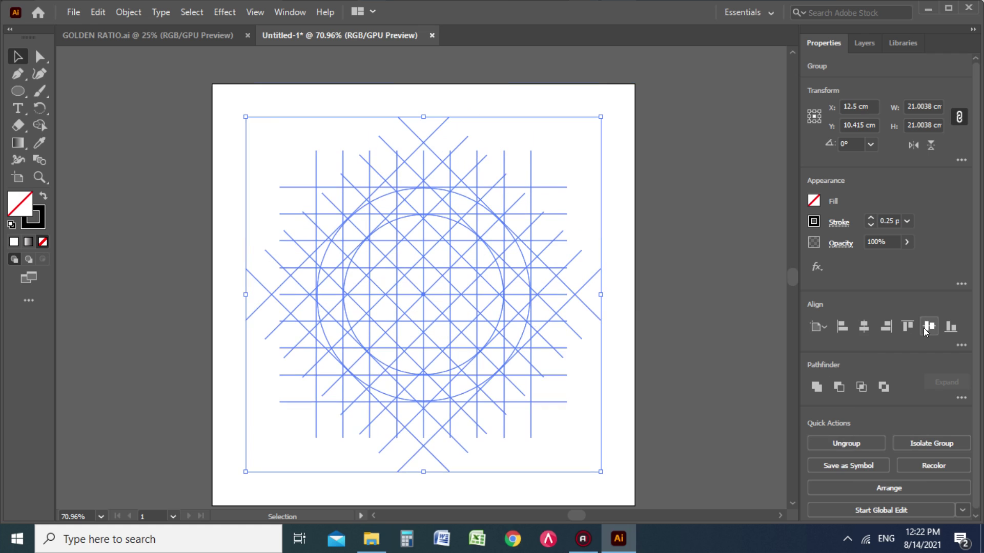
click(620, 220)
- Ungroup the centered circles and grid lines
click(426, 331)
click(864, 441)
click(569, 180)
click(548, 187)
drag(597, 147, 260, 463)
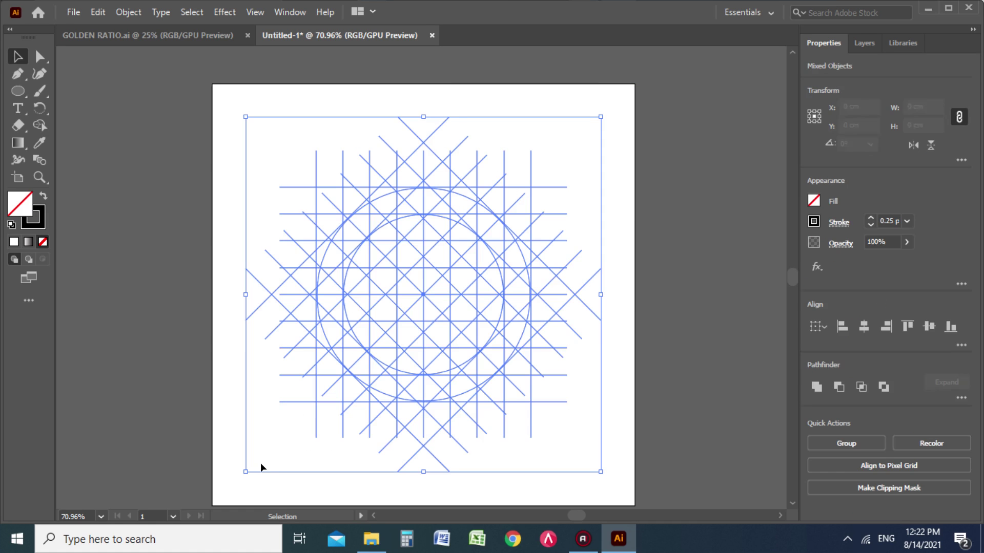
click(264, 105)
- Select all circles and grid lines and merge their central regions with the Shape Builder tool into an angular letter K
key(z)
drag(459, 325, 534, 365)
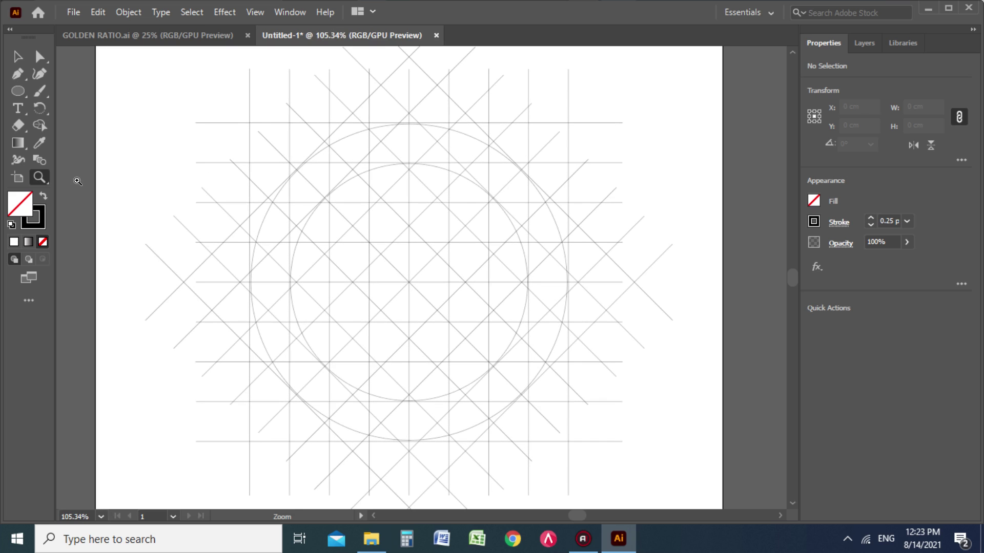
key(v)
drag(125, 81, 640, 399)
click(36, 127)
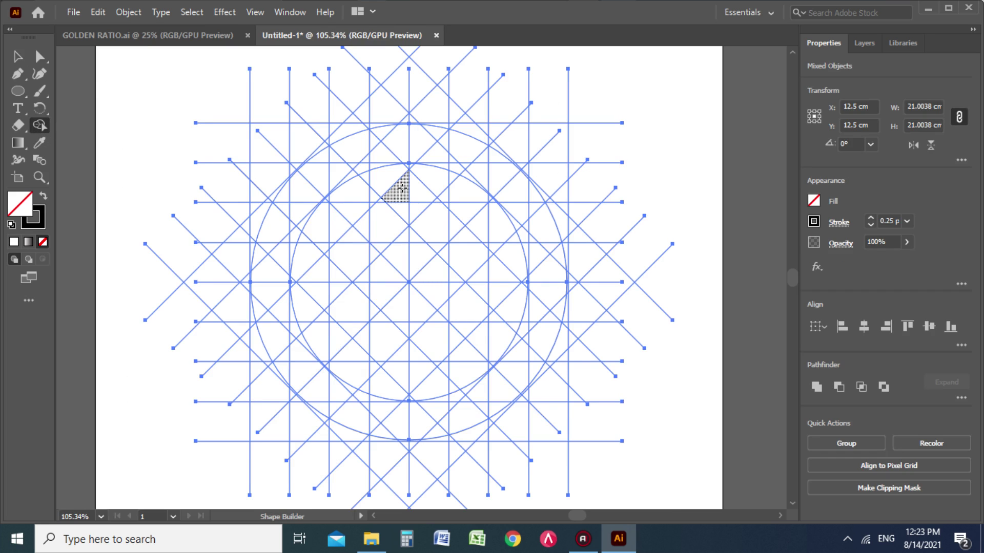
mouse_move(401, 188)
mouse_down()
mouse_move(379, 203)
mouse_move(400, 230)
mouse_move(374, 243)
mouse_move(372, 254)
mouse_move(388, 252)
mouse_move(385, 306)
mouse_move(393, 297)
mouse_move(378, 300)
mouse_move(376, 314)
mouse_move(398, 326)
mouse_move(374, 364)
mouse_up()
drag(380, 321, 384, 293)
mouse_move(481, 218)
mouse_down()
mouse_move(481, 252)
mouse_move(473, 233)
mouse_move(451, 257)
mouse_move(458, 271)
mouse_move(445, 282)
mouse_move(456, 282)
mouse_move(453, 256)
mouse_move(431, 267)
mouse_move(407, 327)
mouse_move(453, 276)
mouse_up()
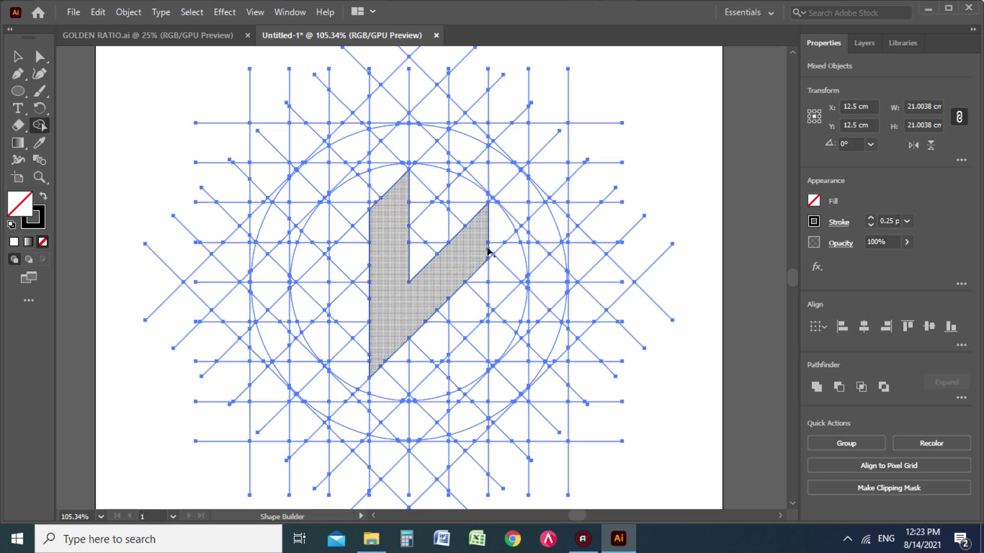
mouse_move(414, 308)
mouse_down()
mouse_move(435, 328)
mouse_move(414, 328)
mouse_move(447, 330)
mouse_move(468, 358)
mouse_move(437, 358)
mouse_move(447, 371)
mouse_move(461, 364)
mouse_move(494, 385)
mouse_move(473, 390)
mouse_move(495, 409)
mouse_up()
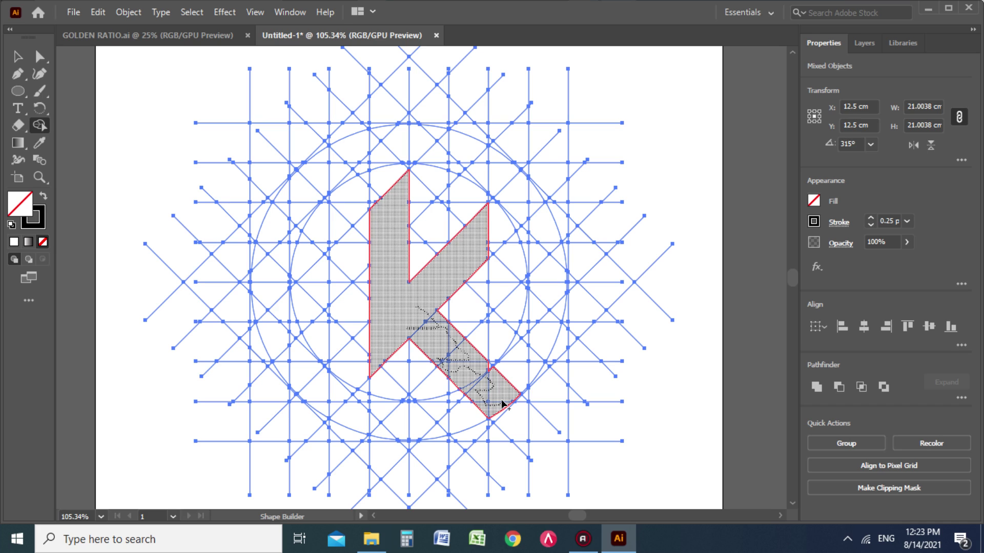
- Merge the end region of the K's lower leg into the letter and clear the grid regions beneath the leg with Shape Builder
mouse_move(488, 368)
mouse_down()
mouse_move(510, 365)
mouse_move(531, 370)
mouse_move(516, 380)
mouse_move(523, 355)
mouse_move(513, 376)
mouse_up()
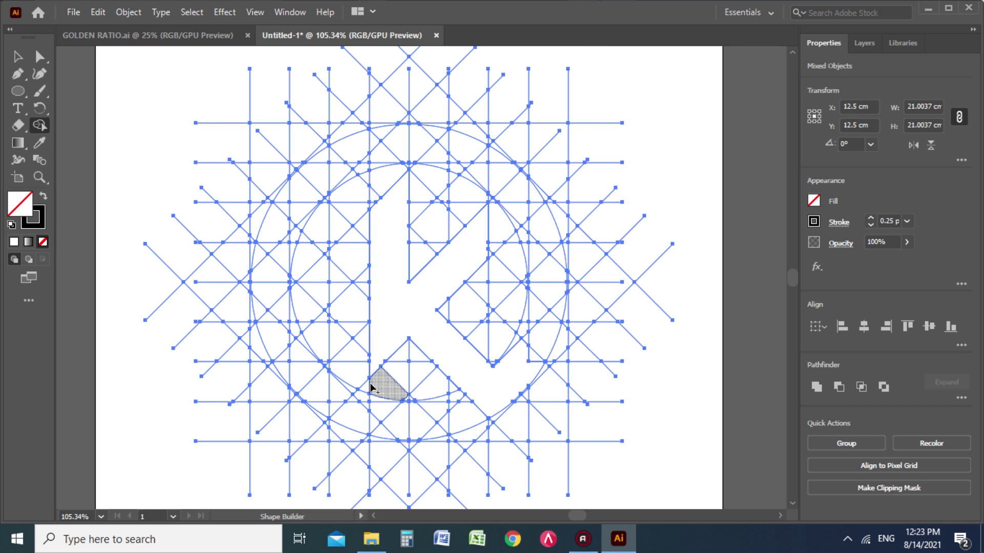
mouse_move(381, 388)
mouse_down()
mouse_move(409, 356)
mouse_move(465, 405)
mouse_move(460, 396)
mouse_move(405, 398)
mouse_move(481, 439)
mouse_move(489, 427)
mouse_move(461, 425)
mouse_move(474, 445)
mouse_move(508, 460)
mouse_up()
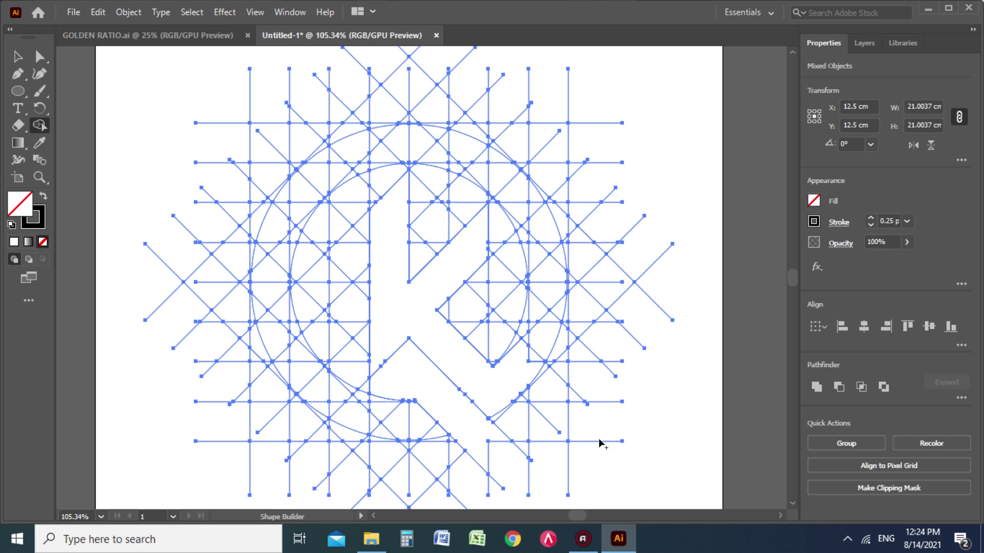
key(v)
- Ungroup the remaining grid lines around the circles
click(680, 201)
click(604, 203)
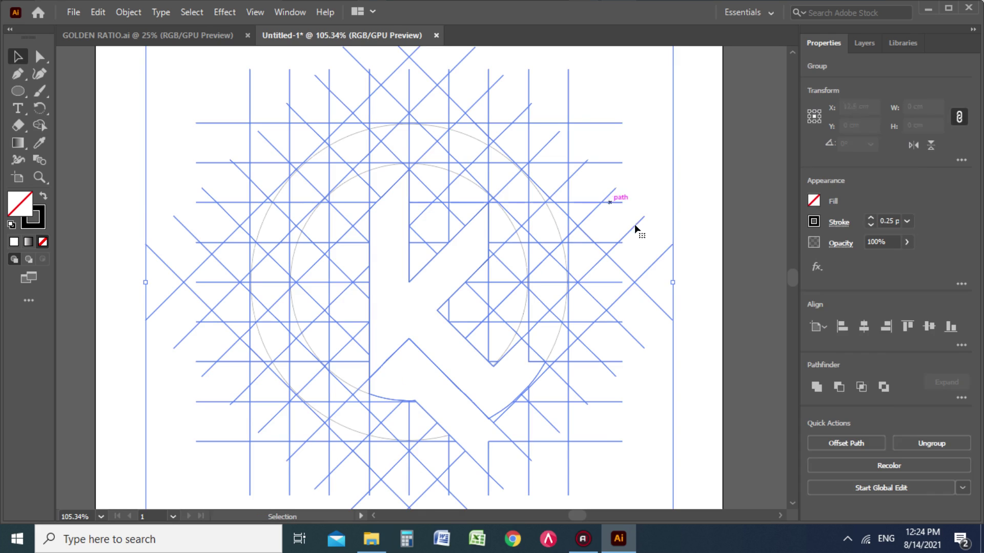
click(925, 443)
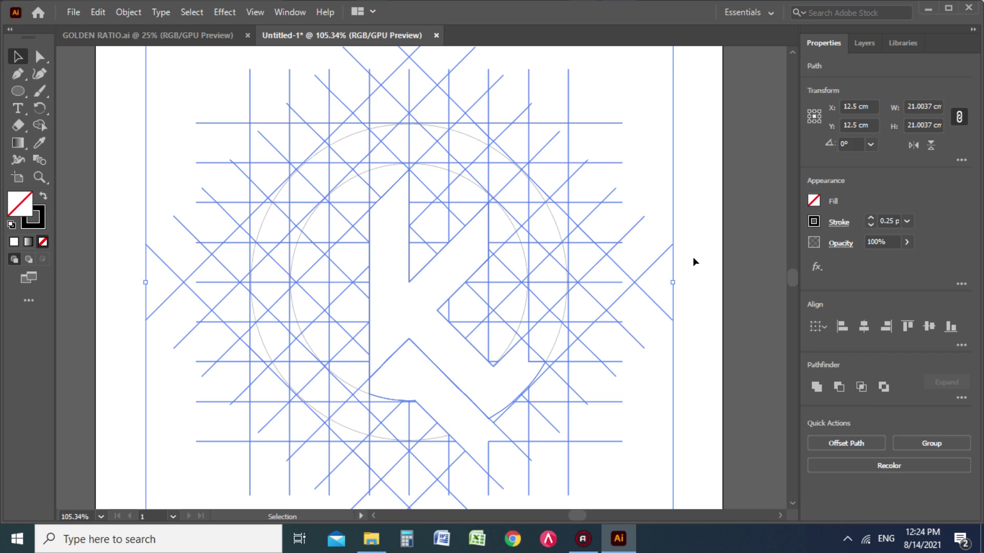
- Delete the grid lines extending beyond the circles on the right, upper and left sides
click(690, 216)
click(640, 221)
key(Delete)
drag(691, 153, 597, 441)
key(Delete)
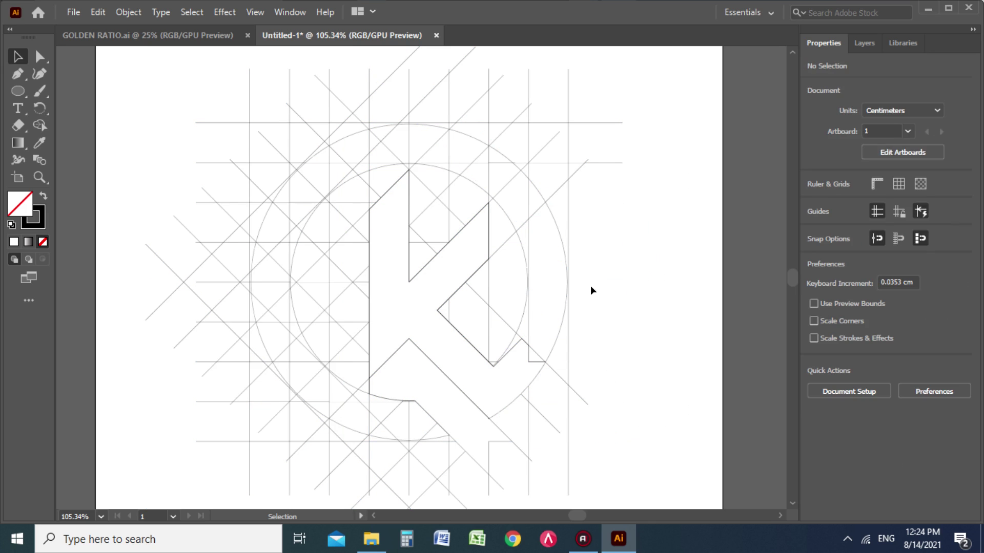
drag(325, 80, 635, 112)
key(Delete)
drag(131, 115, 228, 463)
key(Delete)
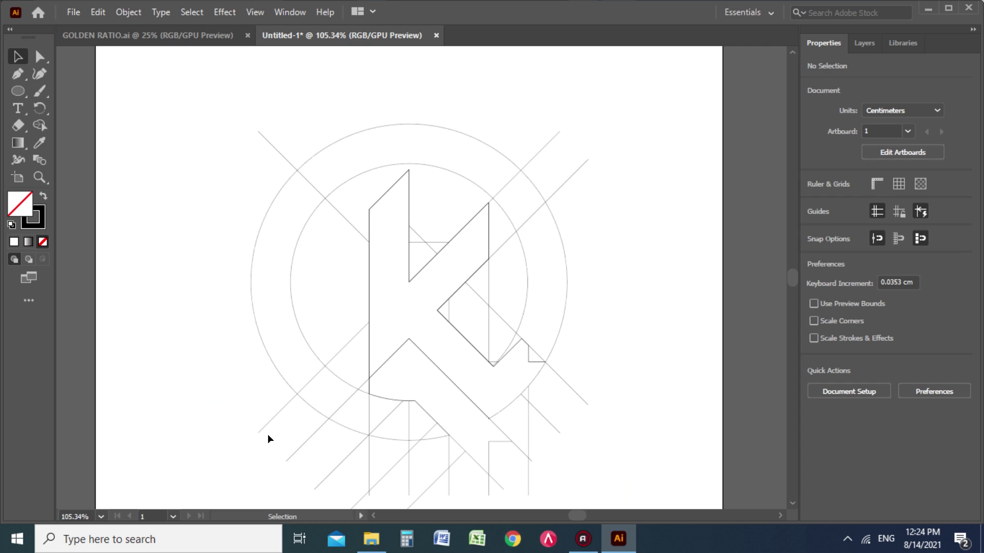
- Delete the leftover grid line segments that extend below the circles
scroll(460, 331, down, 2)
drag(358, 442, 511, 473)
drag(574, 472, 574, 469)
key(Delete)
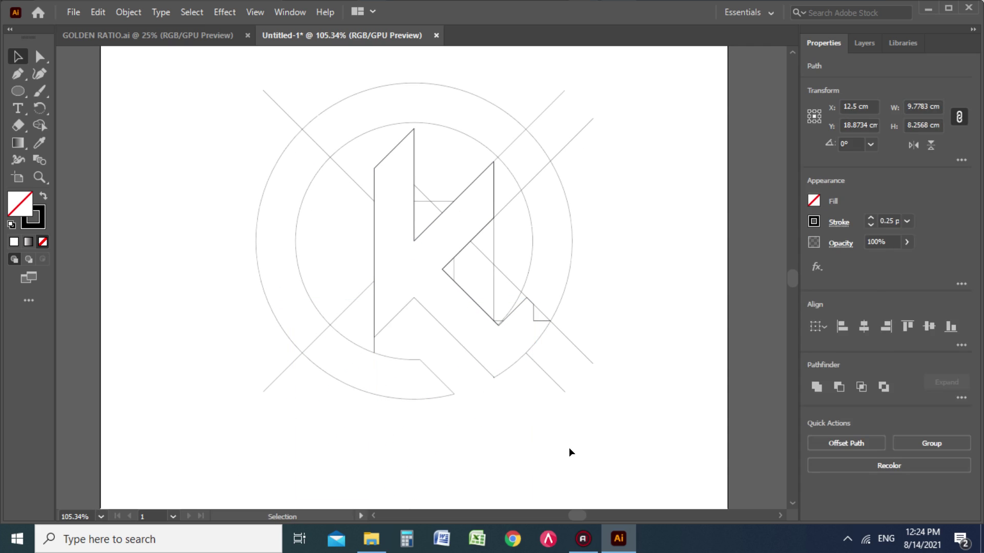
- Delete the remaining diagonal lines that cross the ring outside the letter K
click(281, 374)
key(Delete)
click(297, 123)
key(Delete)
drag(594, 104, 620, 148)
key(Delete)
click(565, 91)
key(Delete)
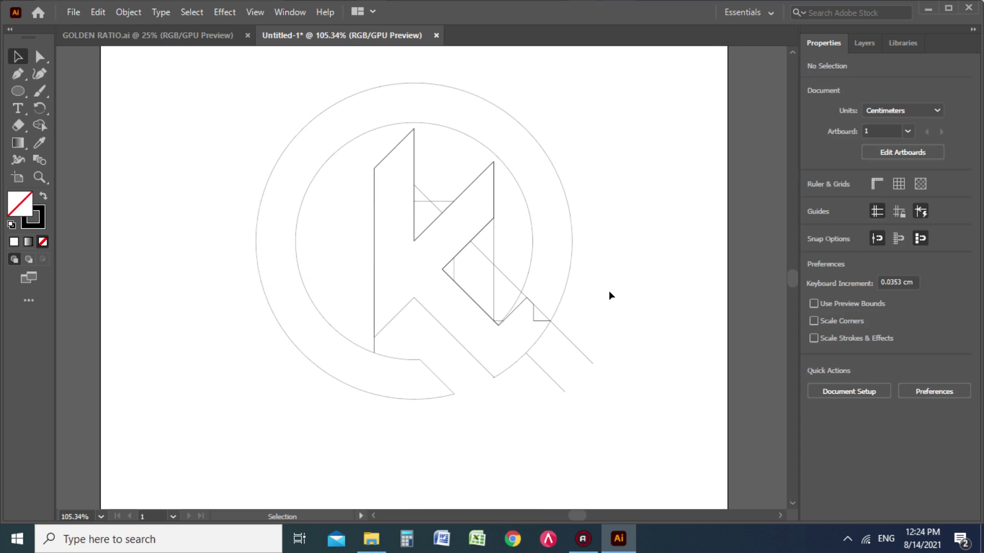
key(Delete)
drag(583, 398, 551, 399)
key(Delete)
- Delete the leftover line segments between the K's arms and beside its lower leg inside the inner circle
click(491, 259)
key(Delete)
click(491, 263)
key(Delete)
click(453, 264)
key(Delete)
click(431, 201)
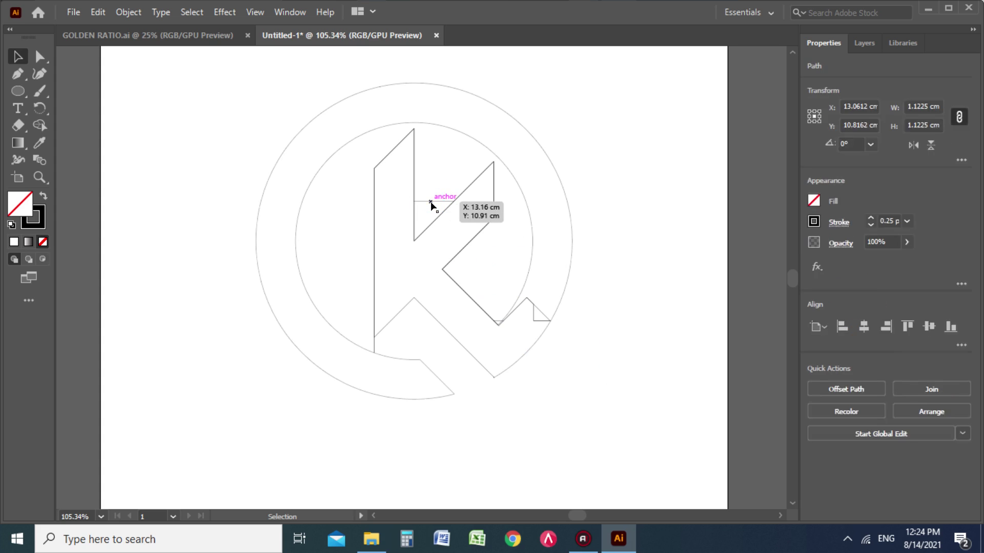
key(Delete)
click(434, 201)
key(Delete)
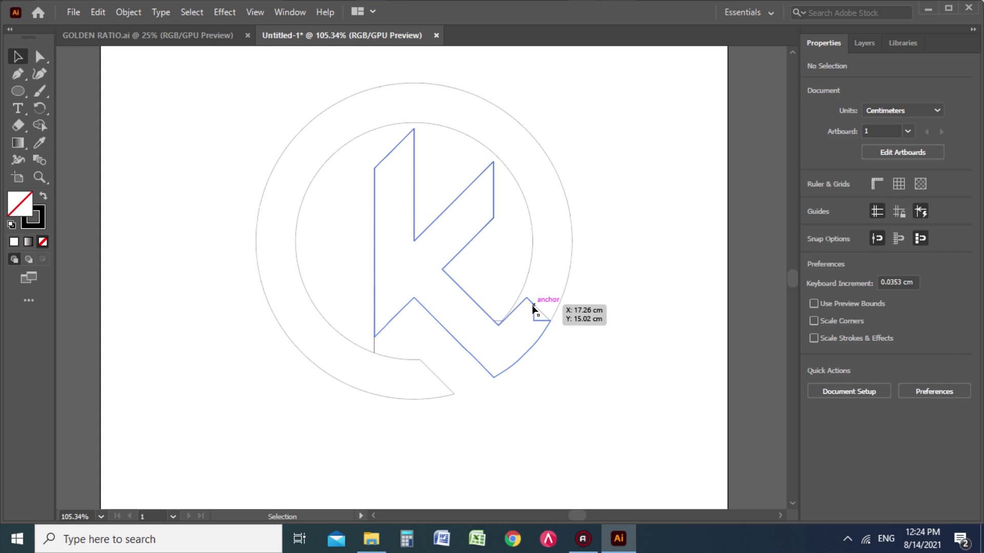
- Select all logo outlines and use Shape Builder to merge the K's leg with the ring and join the regions below the stem
drag(248, 136, 573, 394)
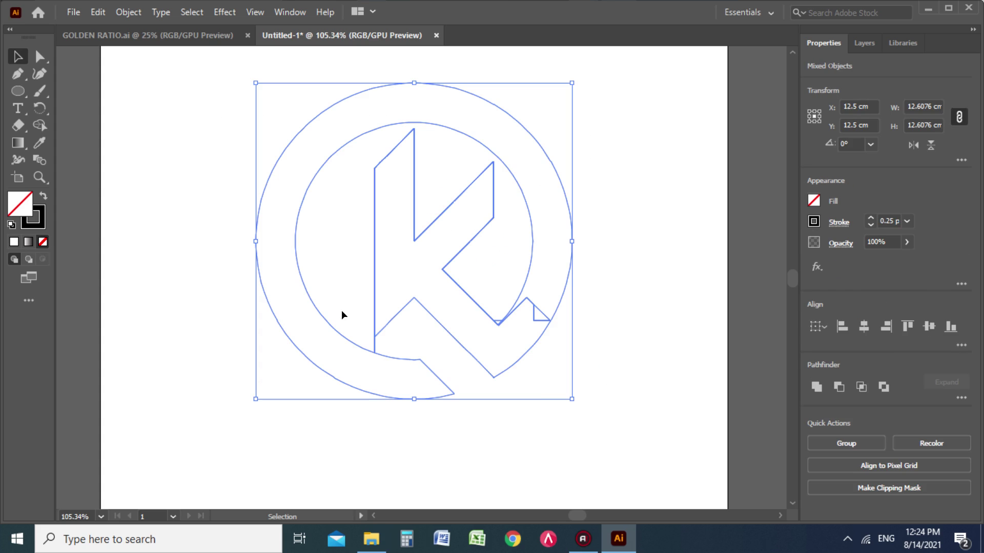
click(40, 125)
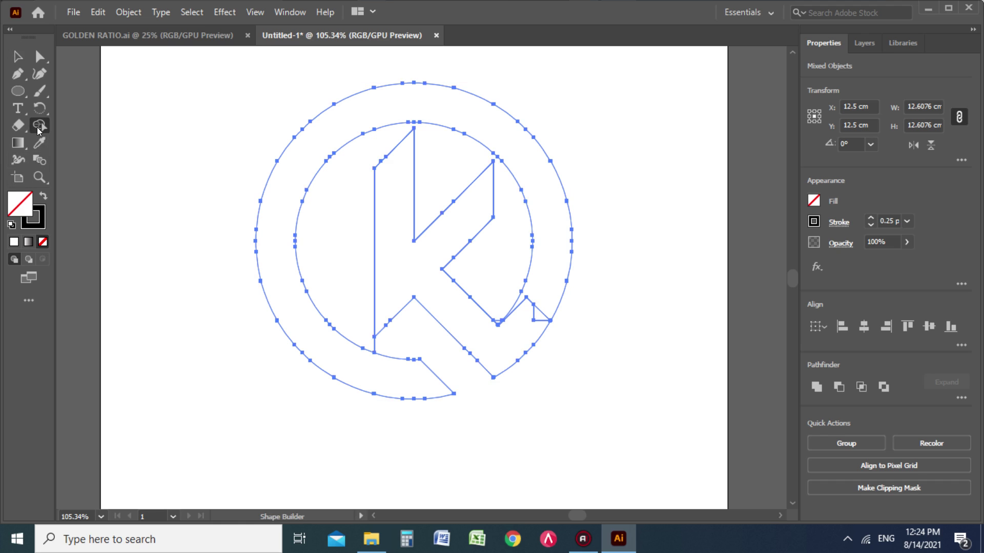
mouse_move(507, 337)
mouse_down()
mouse_move(537, 312)
mouse_move(519, 307)
mouse_up()
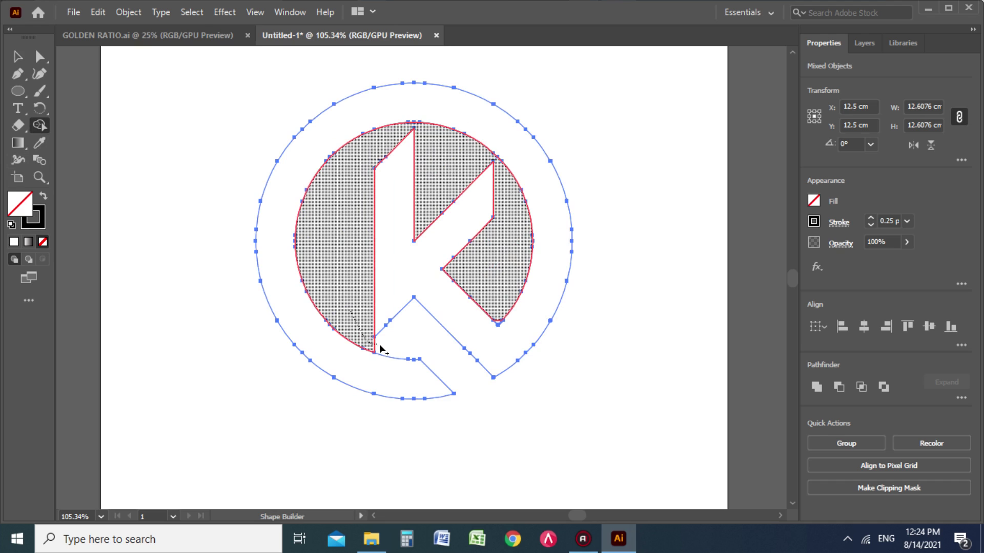
drag(380, 349, 411, 341)
key(v)
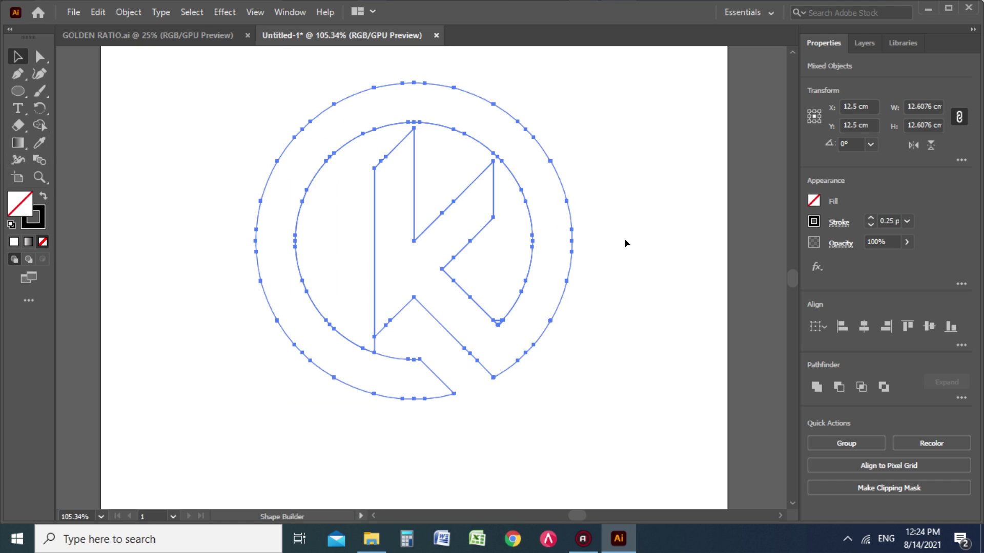
- Remove the short leftover line below the K's stem
click(443, 299)
click(375, 340)
click(384, 341)
click(500, 324)
- Try to move the logo outline aside and delete the leftover fragment
click(582, 308)
key(ctrl+a)
click(603, 293)
drag(541, 148, 544, 175)
click(518, 307)
click(494, 344)
key(Delete)
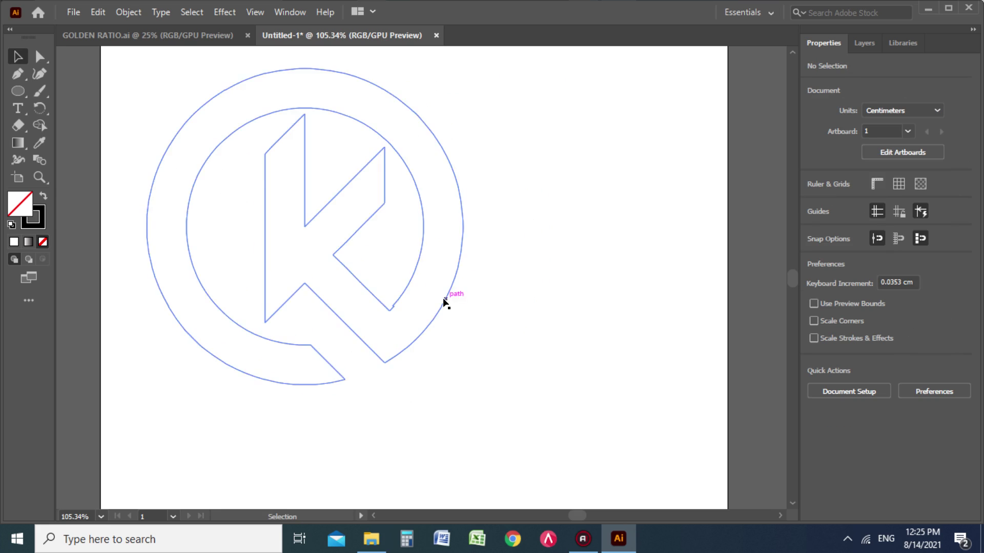
key(ctrl+z)
key(ctrl+z)
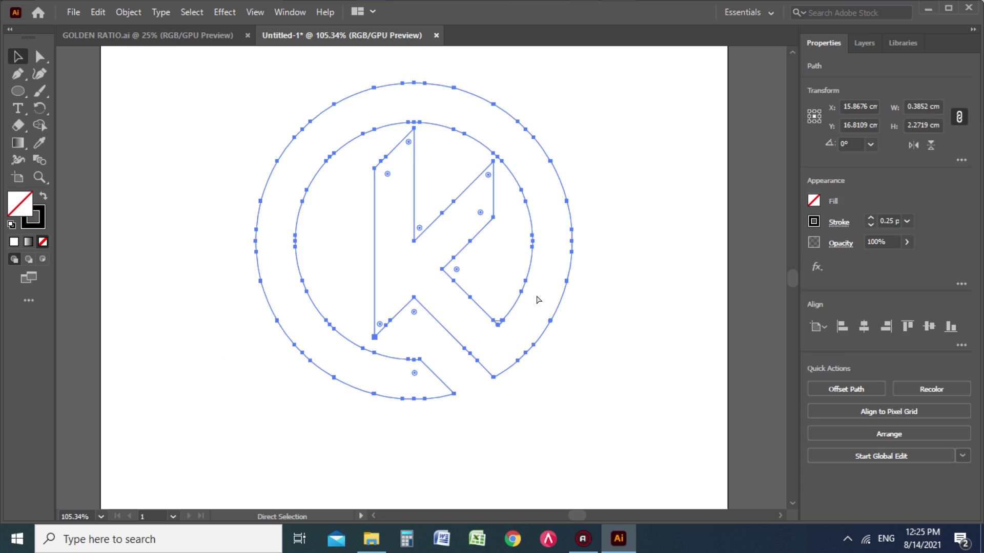
key(v)
click(616, 303)
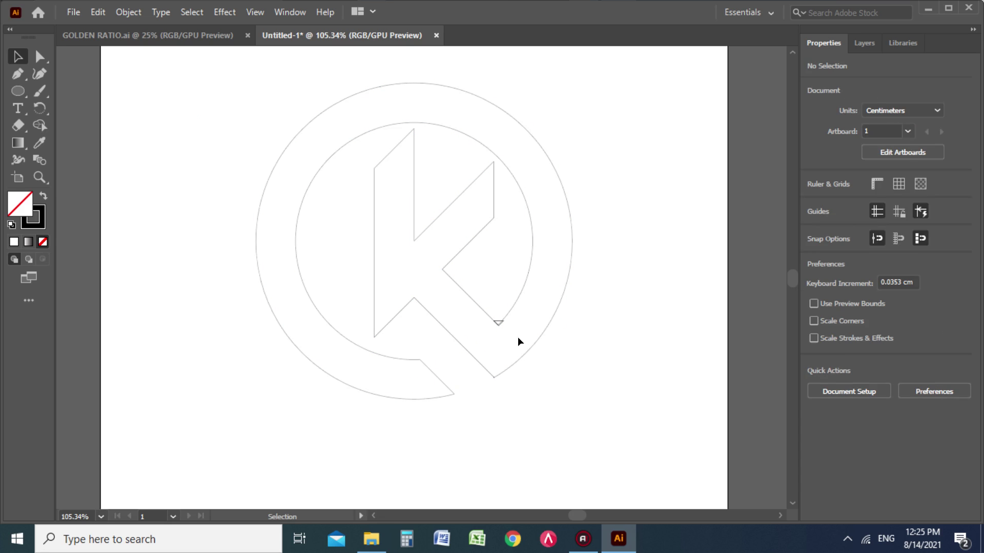
- Try to merge the small triangle at the inner corner of the K's leg into the logo with Shape Builder
key(z)
drag(517, 337, 576, 361)
key(v)
drag(709, 284, 515, 410)
click(41, 126)
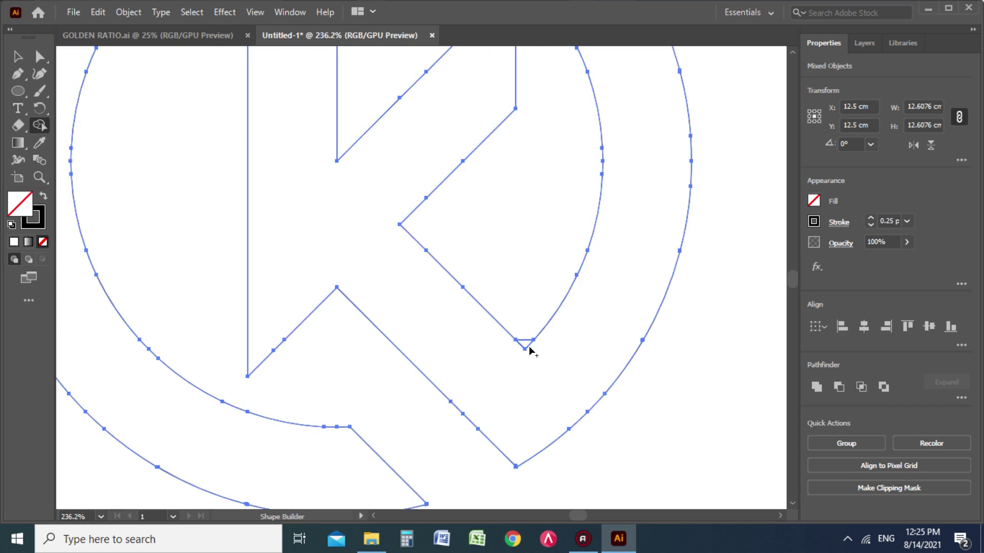
key(v)
click(684, 313)
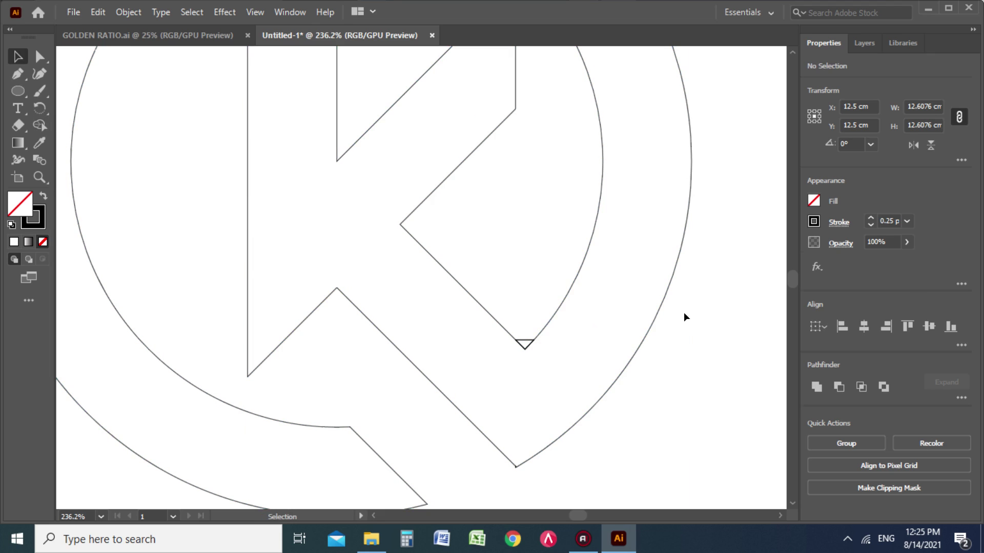
- Separate the small triangle fragment from the inner corner of the K's leg and delete it
click(525, 341)
click(575, 340)
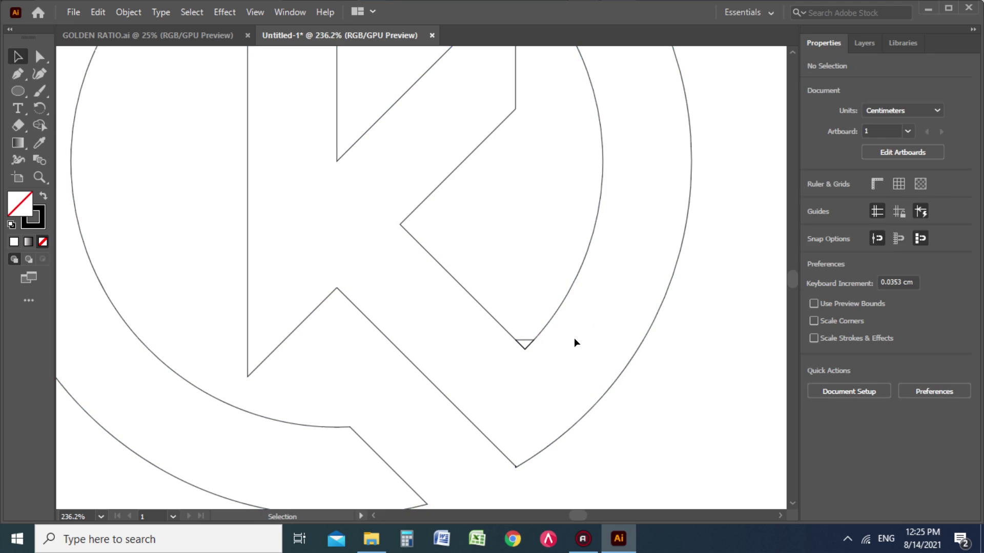
drag(526, 337, 534, 286)
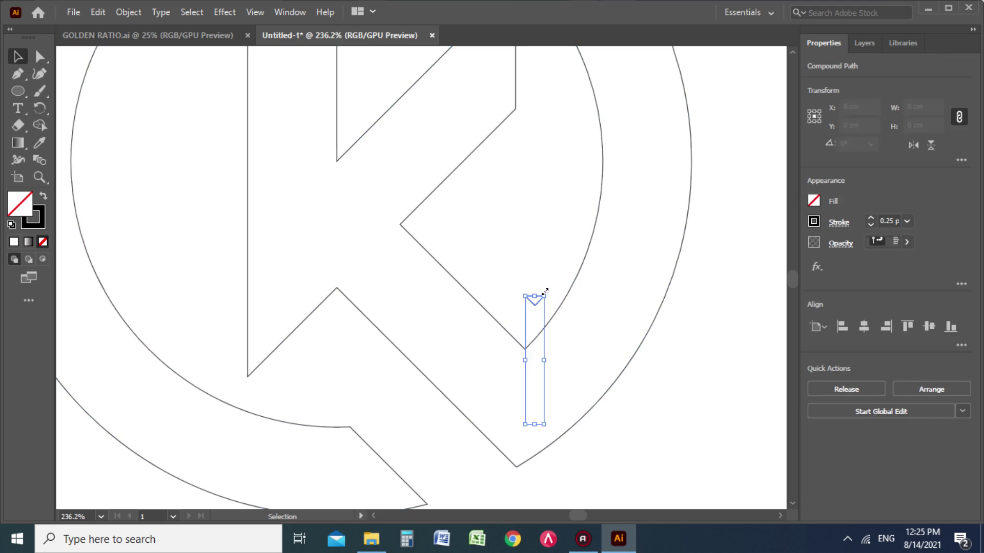
click(536, 327)
key(z)
drag(401, 275, 385, 218)
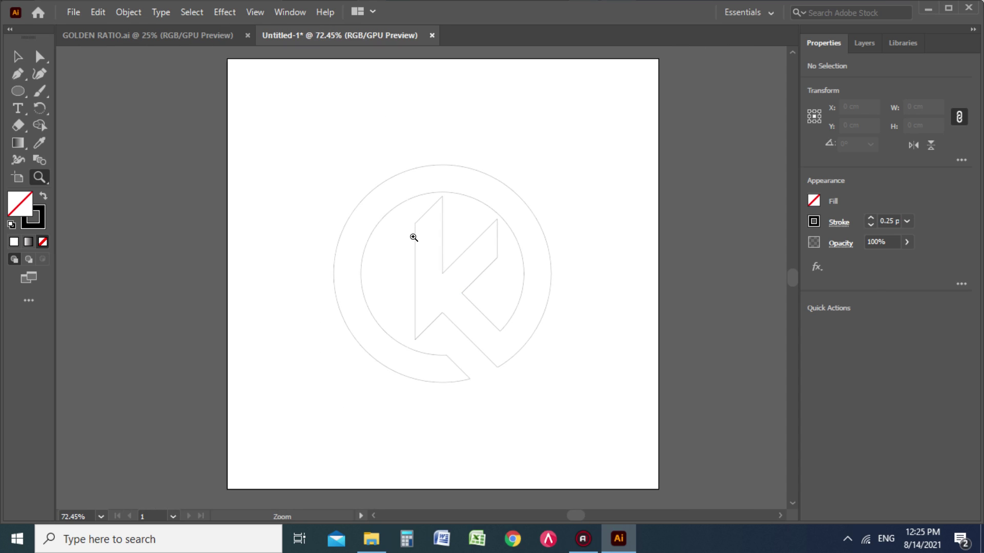
- Scale the logo outline down to about 6 cm wide and place it in the left half of the artboard
key(v)
drag(496, 171, 402, 107)
click(491, 158)
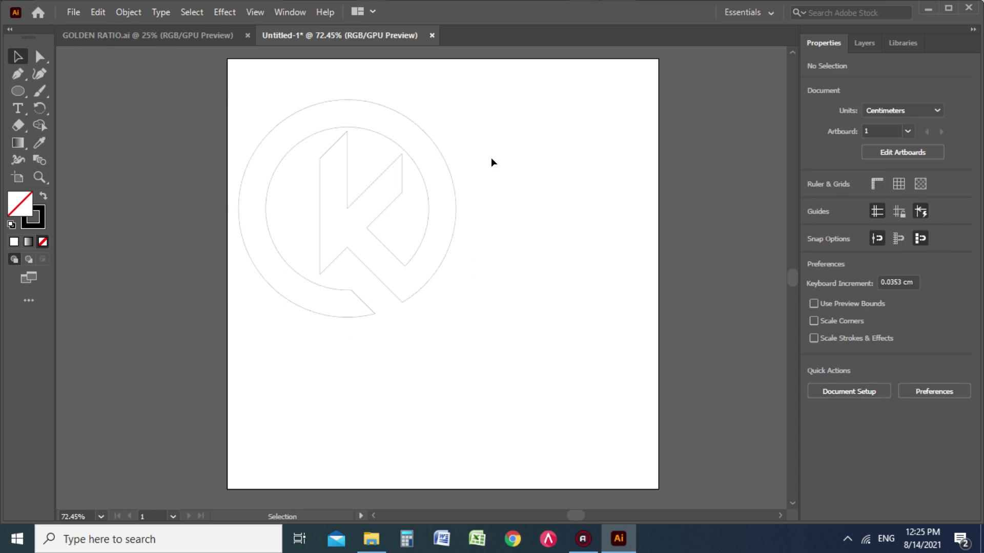
drag(460, 182, 578, 224)
drag(572, 140, 332, 209)
click(513, 265)
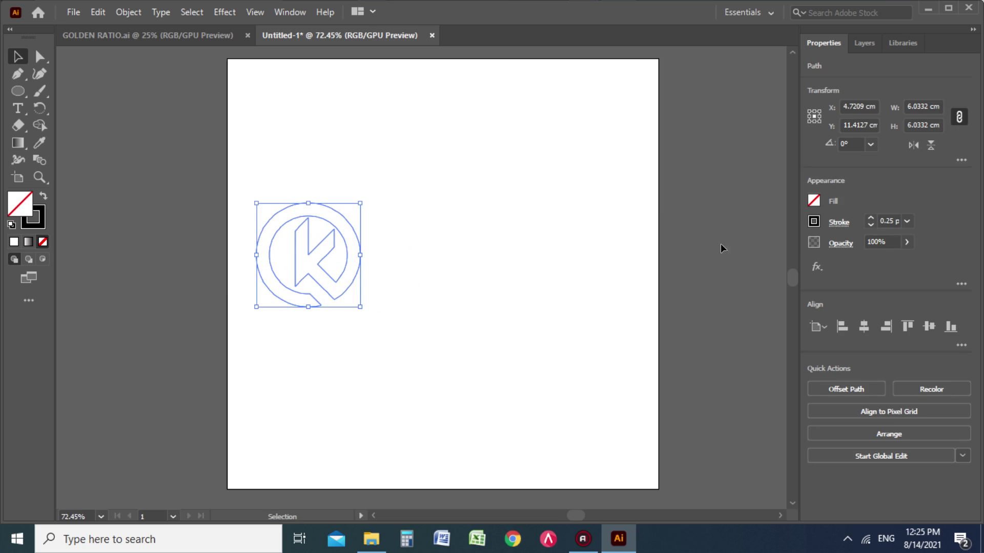
click(812, 202)
double_click(17, 201)
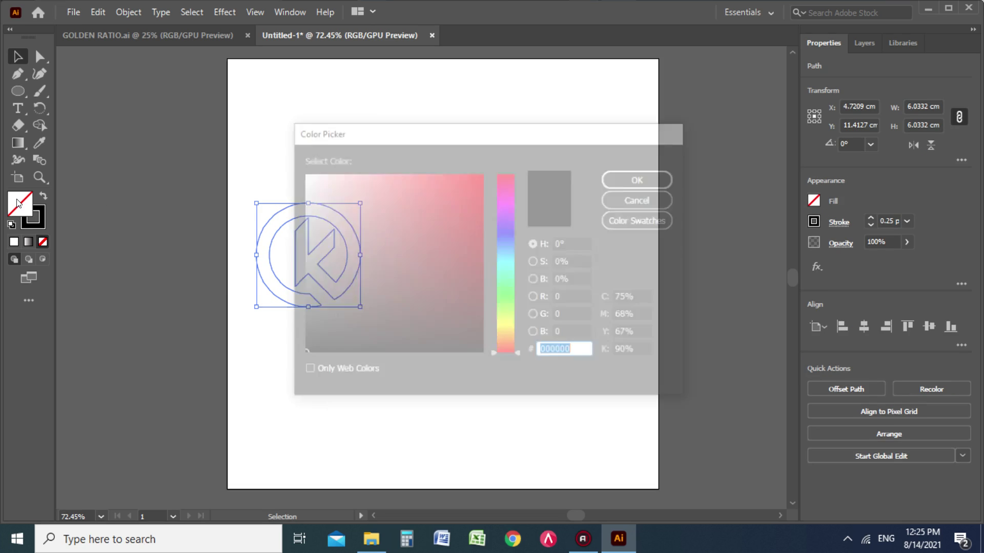
click(442, 234)
click(510, 178)
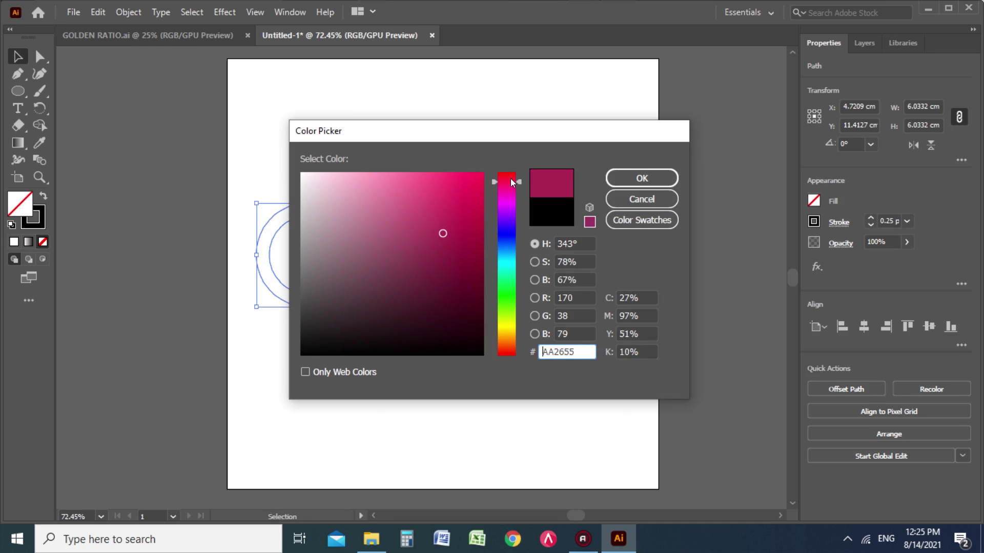
mouse_move(510, 181)
mouse_down()
mouse_move(511, 193)
mouse_move(510, 180)
mouse_up()
click(622, 198)
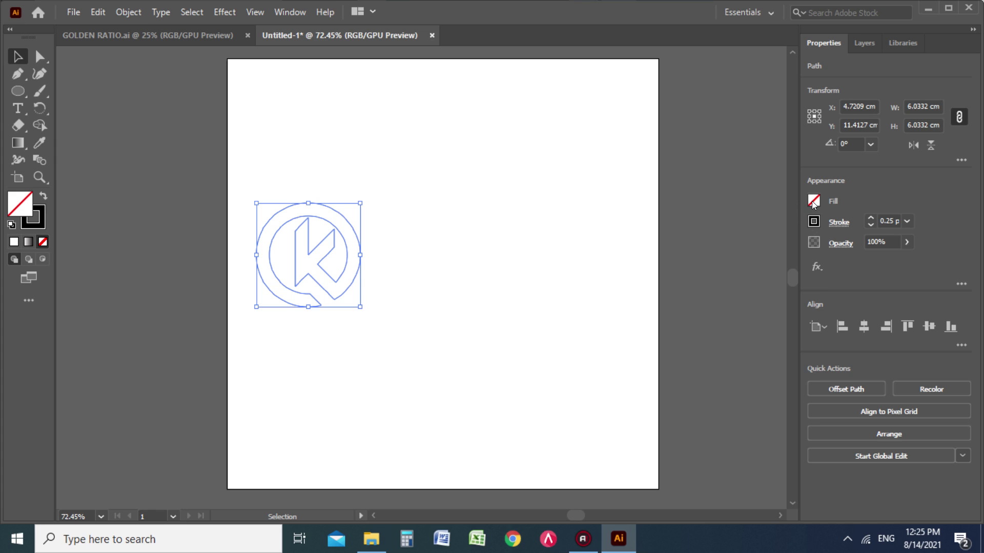
- Fill the logo with a magenta-pink swatch and darken the fill slightly in the Color Picker
click(812, 201)
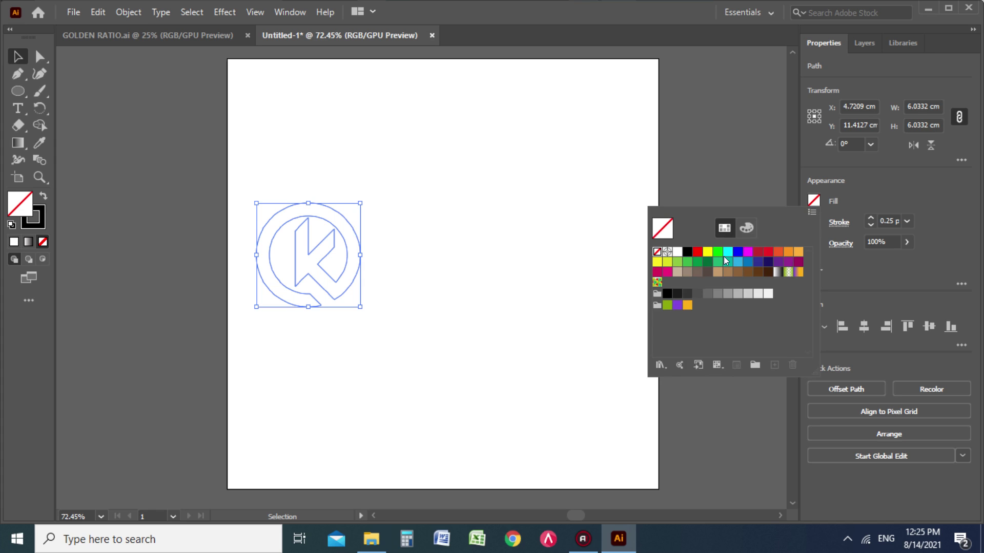
click(657, 272)
click(815, 201)
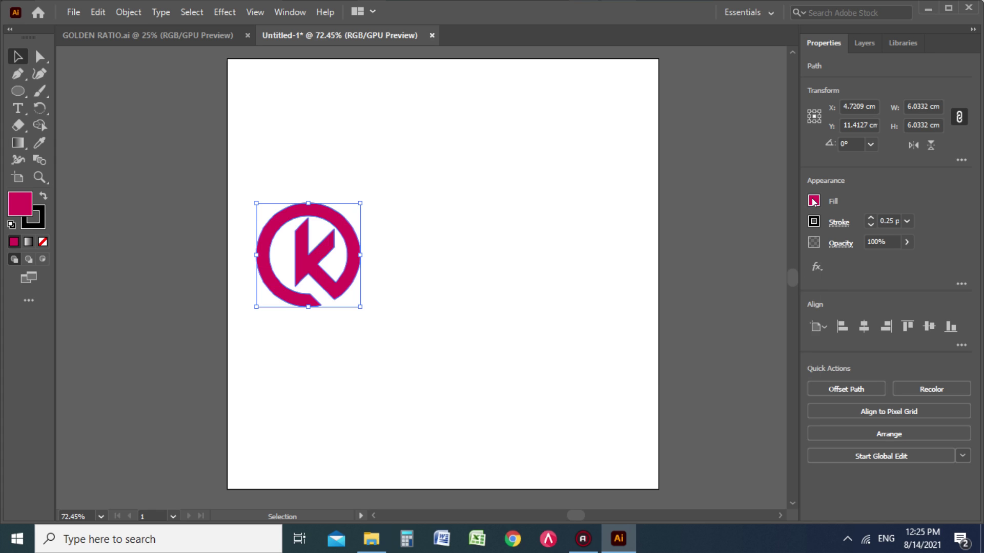
double_click(34, 206)
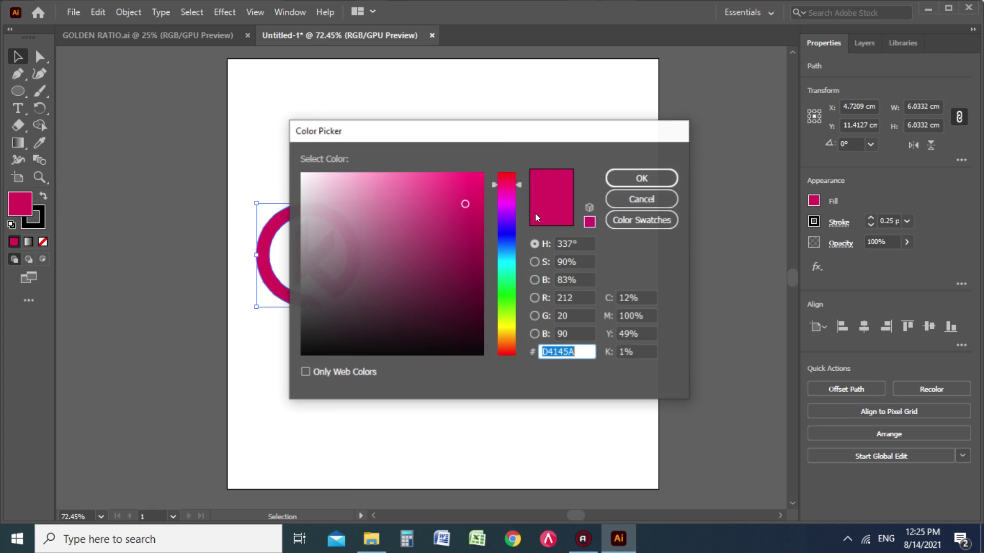
drag(509, 133, 663, 104)
drag(626, 171, 633, 183)
click(795, 148)
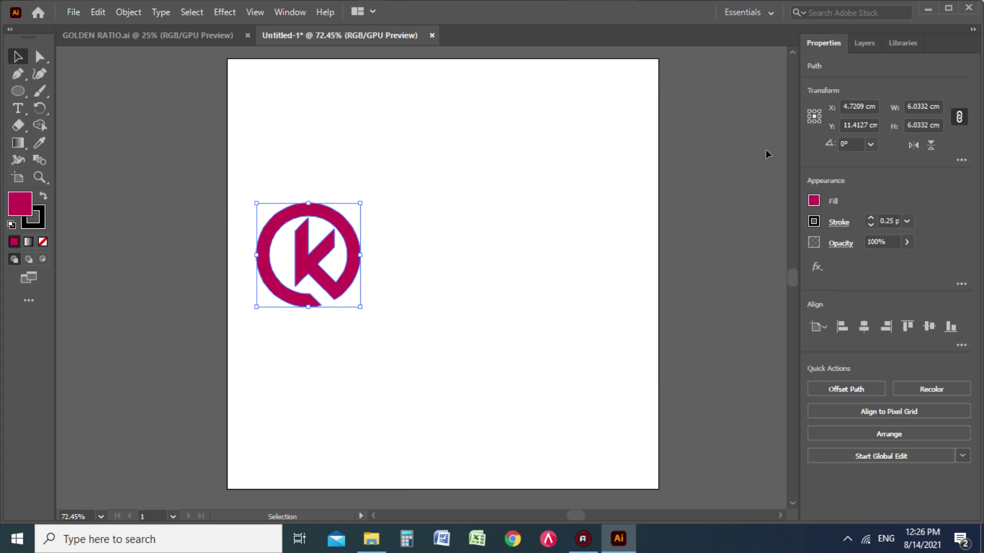
- Set the logo's stroke to none and keep the logo selected
click(434, 211)
click(359, 224)
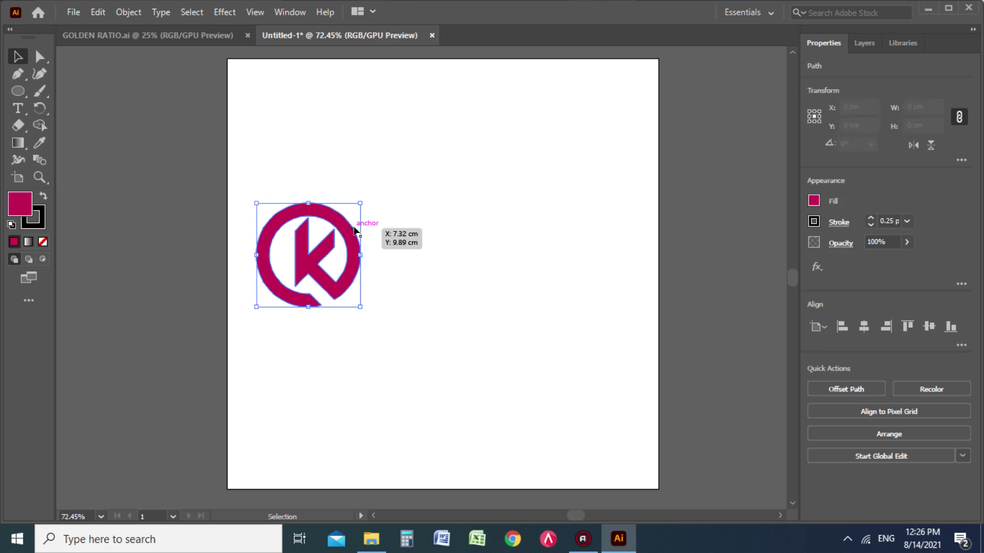
click(814, 221)
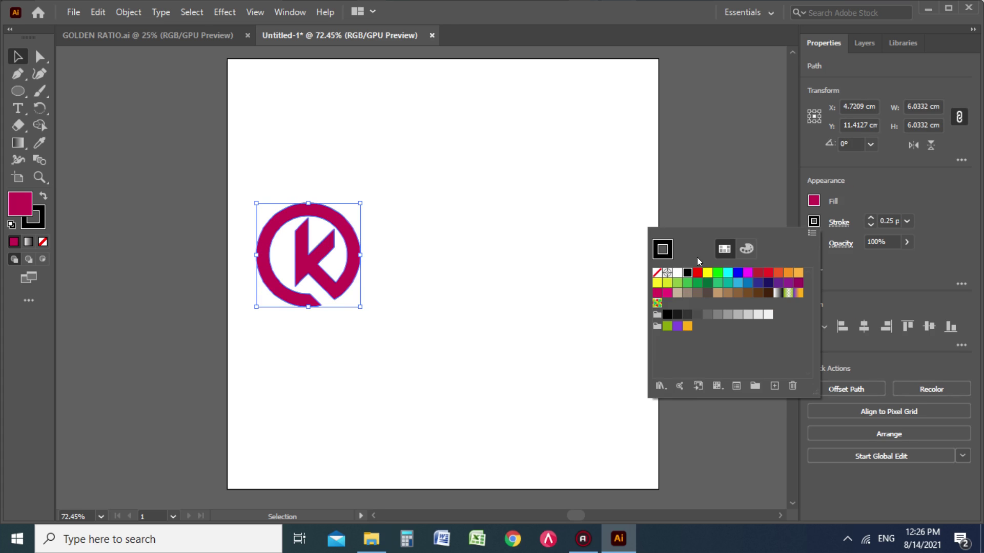
click(657, 273)
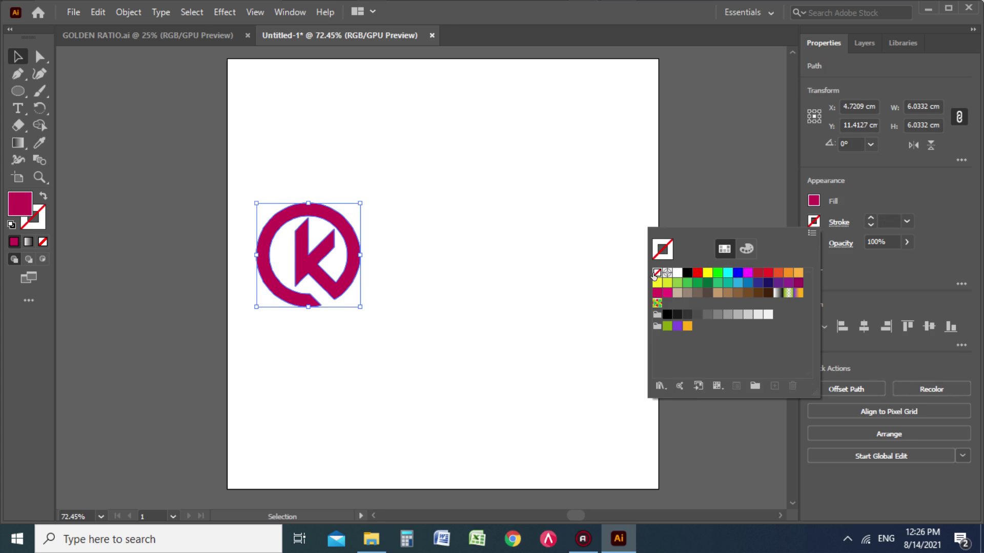
click(425, 235)
click(351, 225)
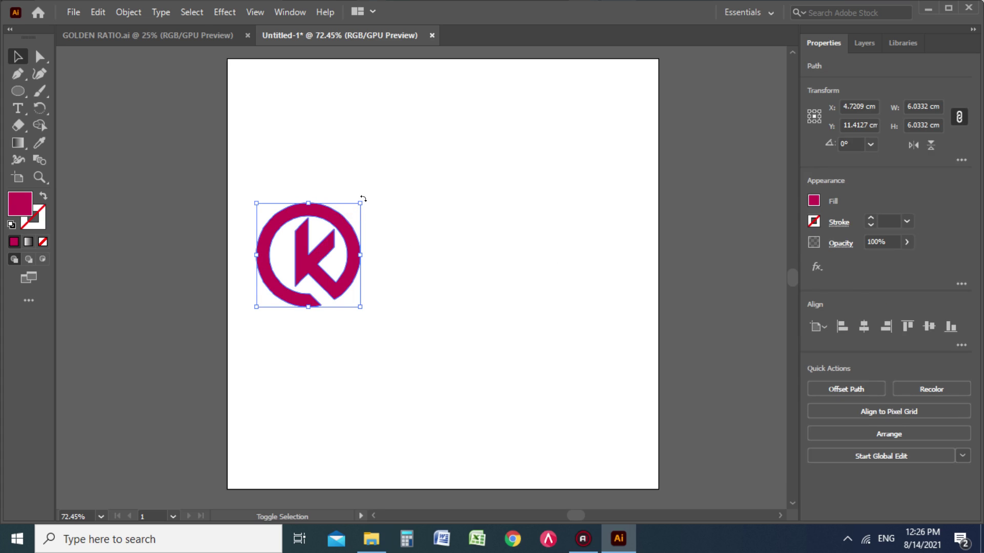
- Scale the logo down proportionally to about 4.4 cm wide, keeping its lower-left corner in place, and deselect it
drag(359, 203, 334, 227)
click(493, 238)
click(381, 220)
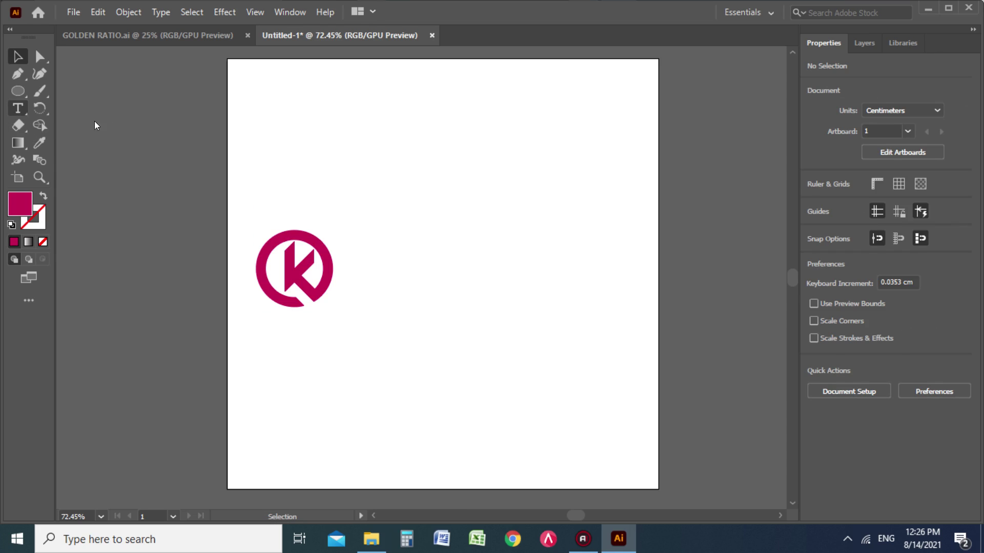
- Add a point text line reading "Kantor Admin" on the empty artboard area to the right of the logo
key(t)
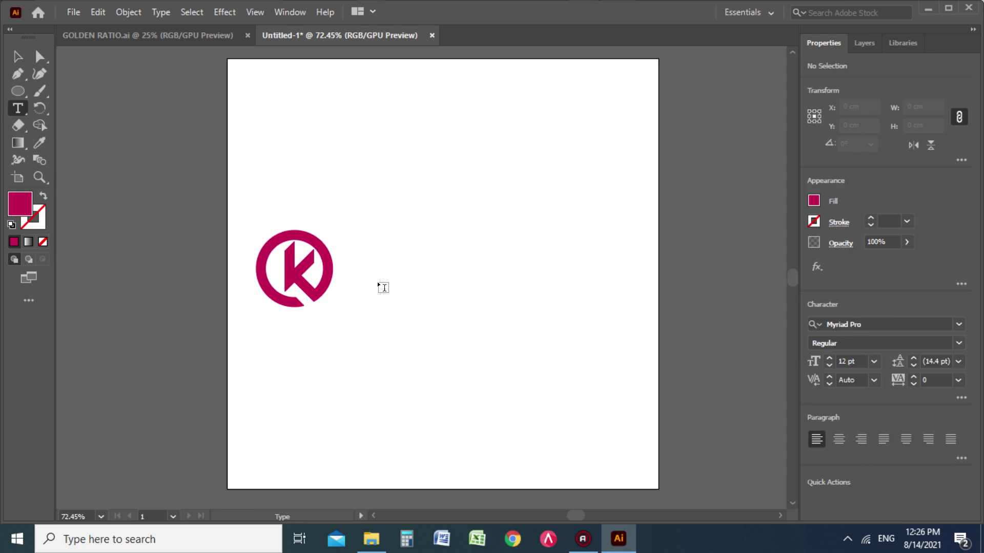
click(388, 265)
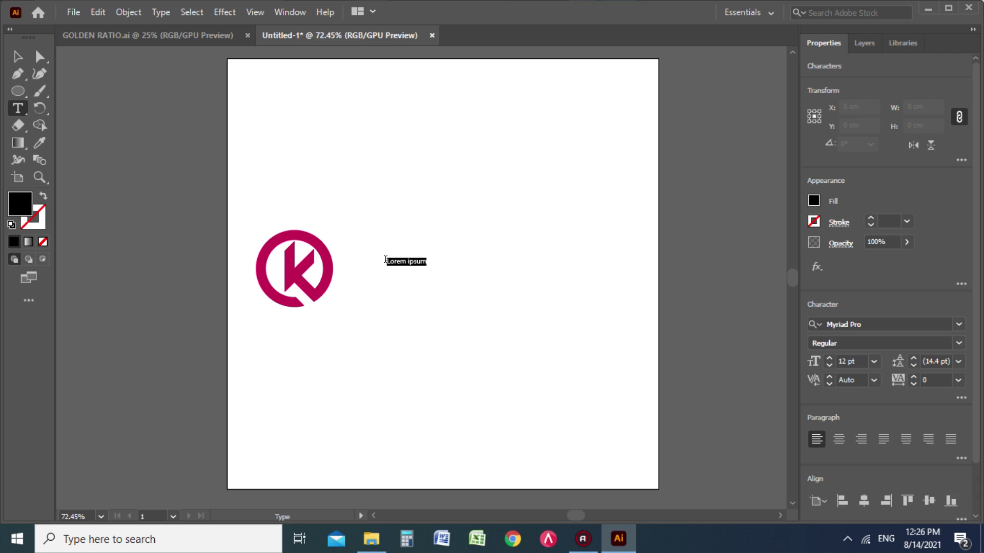
text(Kantor Admin)
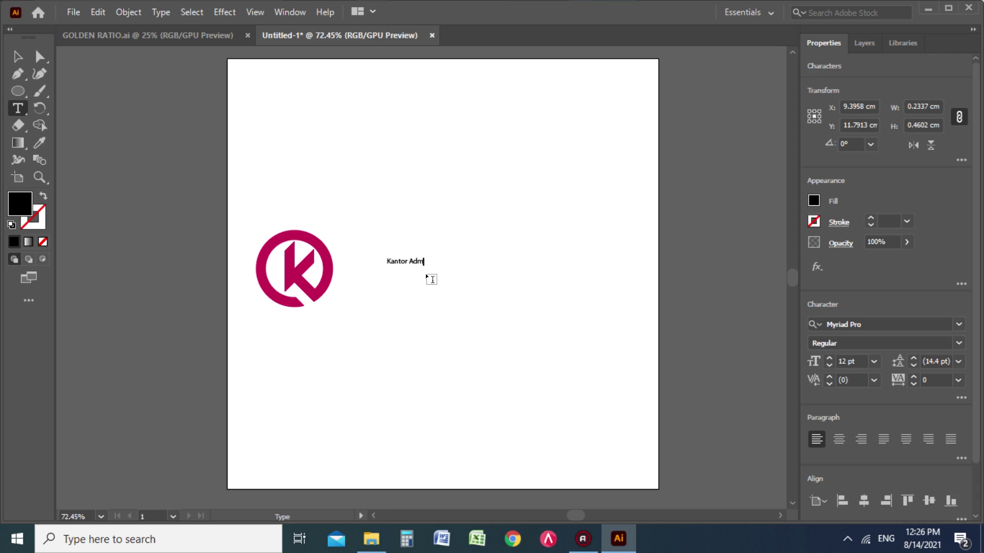
- Enlarge the Kantor Admin text to about 12 cm wide and place it directly beside the logo at mid-height
click(18, 56)
drag(429, 267, 554, 321)
drag(391, 257, 362, 251)
drag(555, 291, 569, 295)
click(562, 314)
drag(474, 277, 461, 278)
click(466, 294)
click(482, 282)
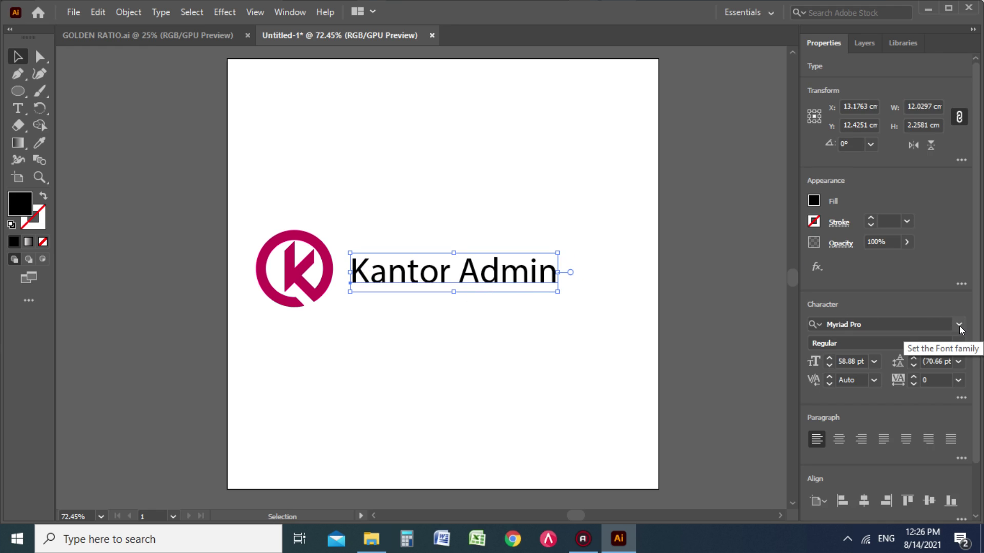
- Change the font of the Kantor Admin text to Century Gothic and deselect it
click(958, 324)
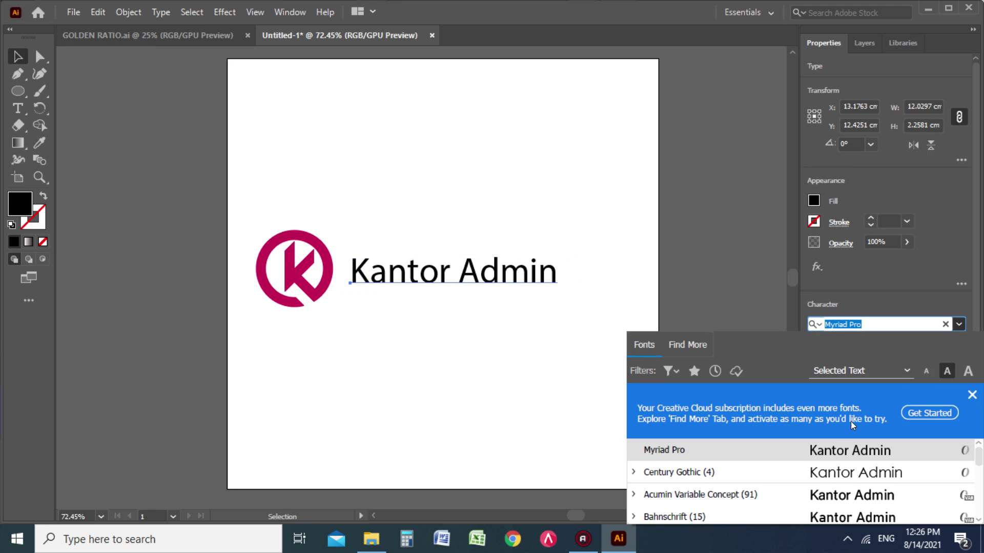
click(836, 469)
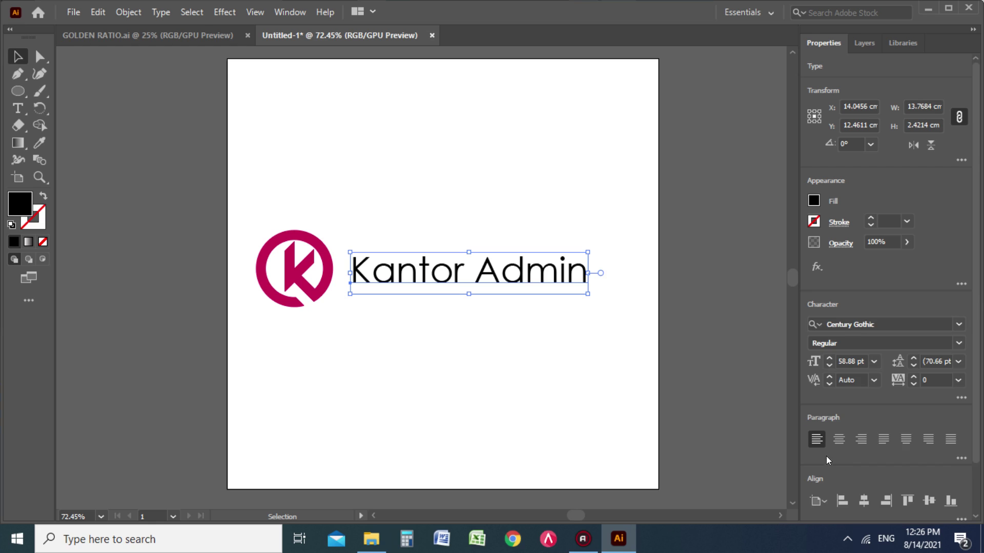
click(507, 318)
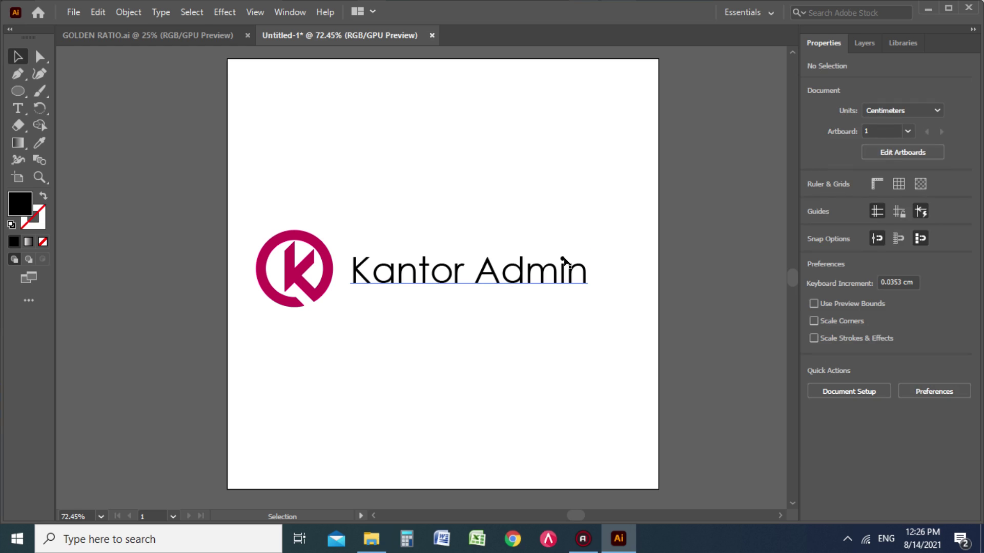
- Move the logo slightly right and up to tighten its gap to the Kantor Admin text
mouse_move(328, 255)
mouse_down()
mouse_move(326, 245)
mouse_move(332, 251)
mouse_up()
click(377, 217)
click(376, 213)
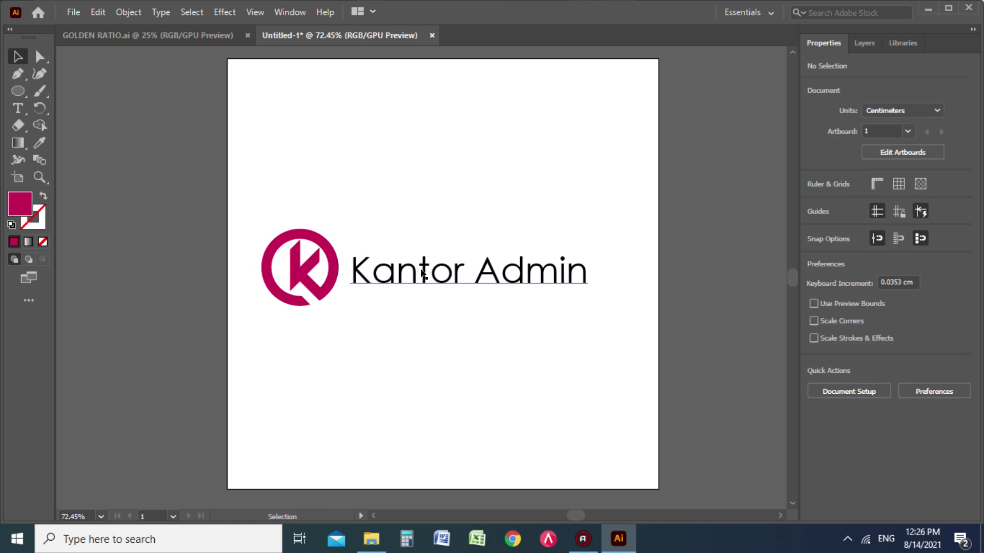
- Group the logo with its text and center the group horizontally and vertically on the artboard
drag(253, 193, 630, 353)
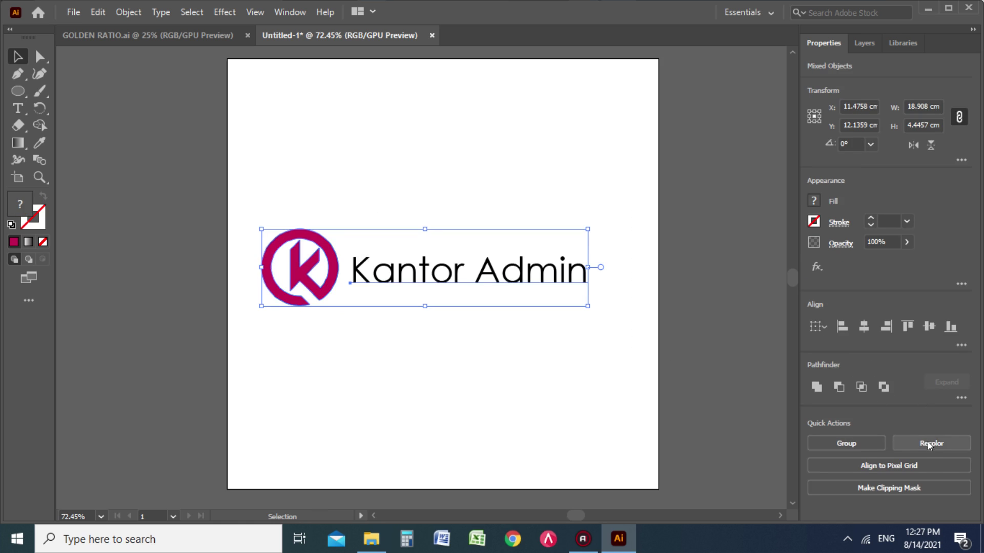
click(862, 443)
click(866, 329)
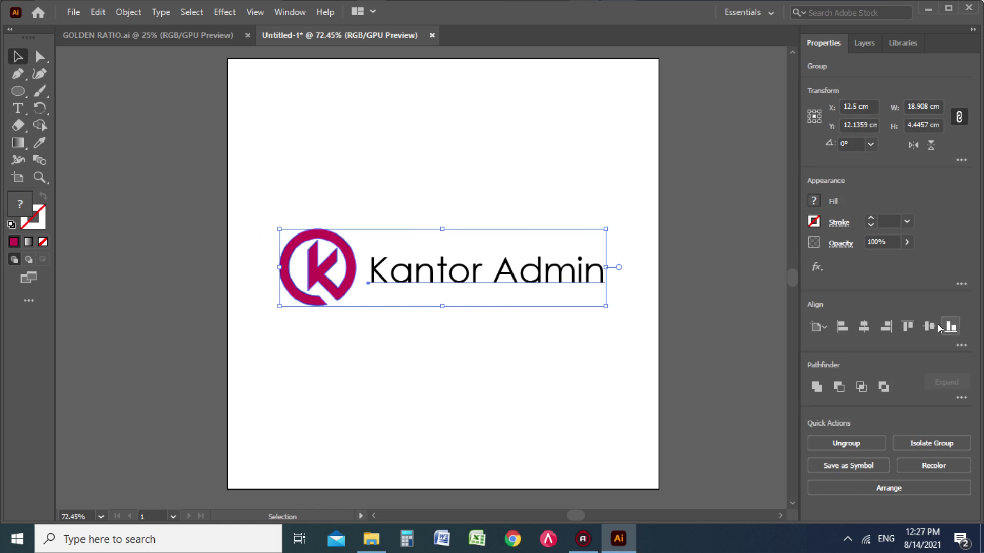
click(929, 326)
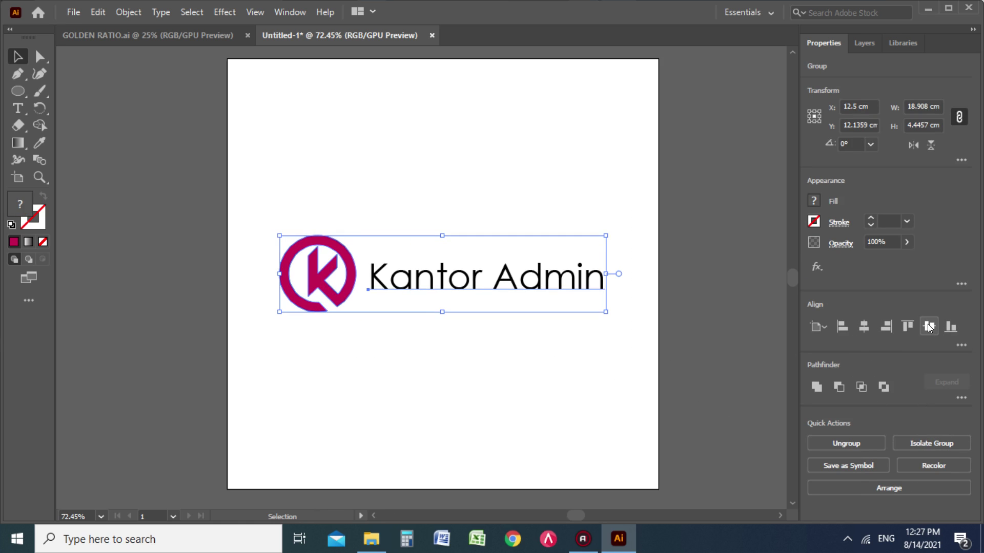
click(584, 344)
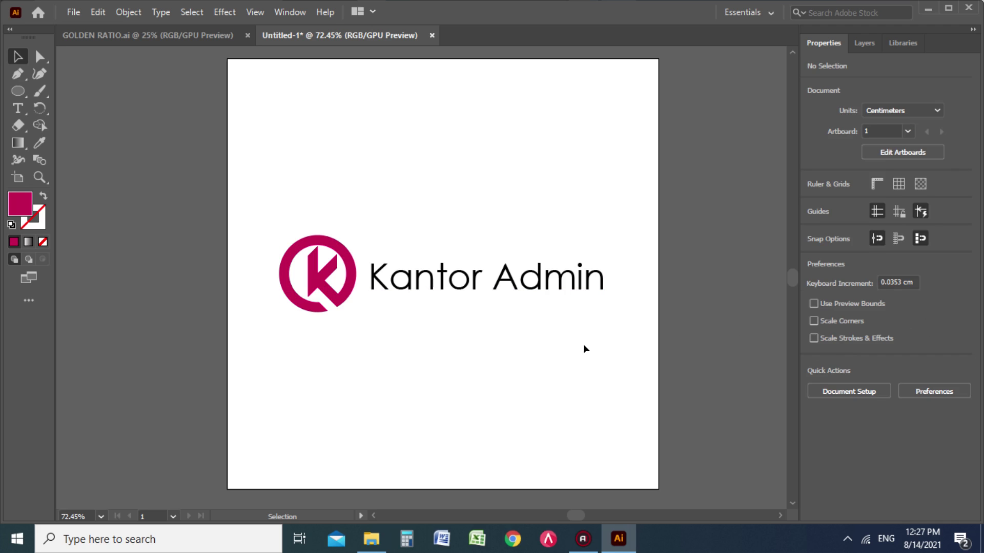